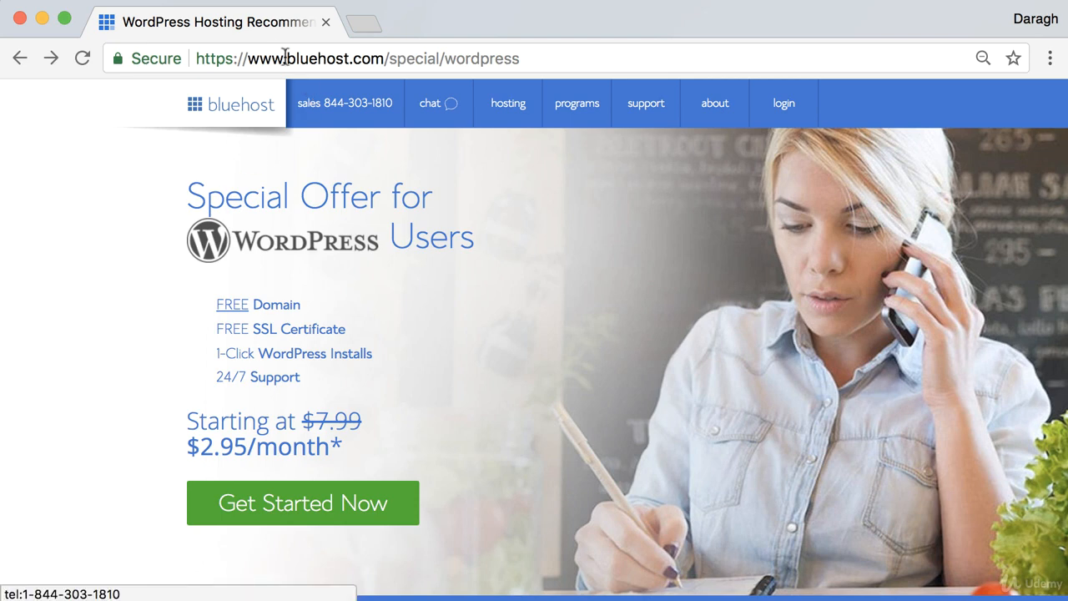
{"action": "left_click_drag", "start_coordinate": [247, 58], "coordinate": [382, 58]}
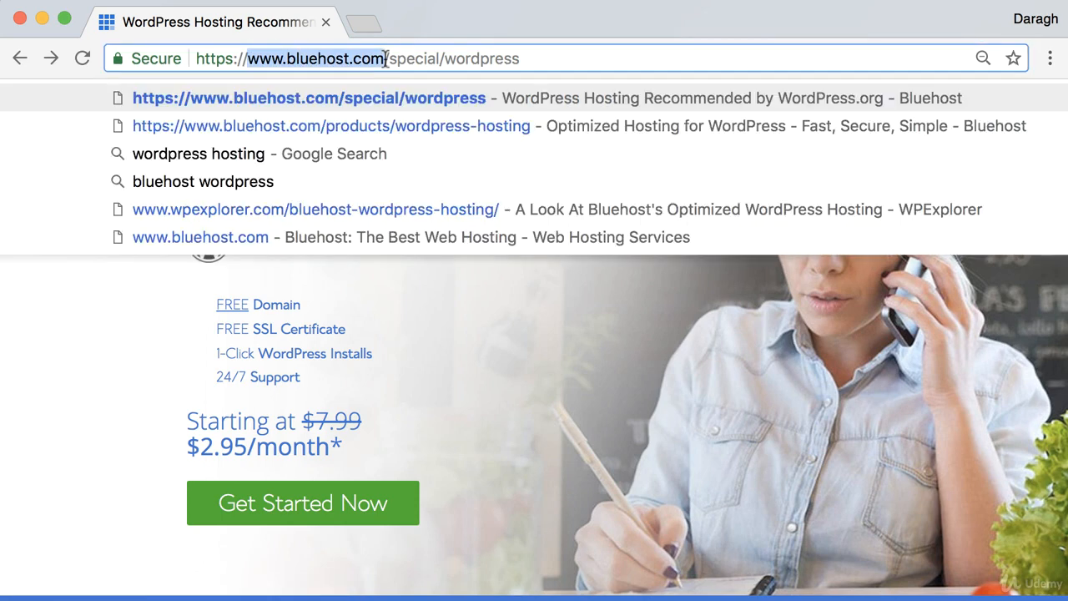
{"action": "left_click", "coordinate": [151, 336]}
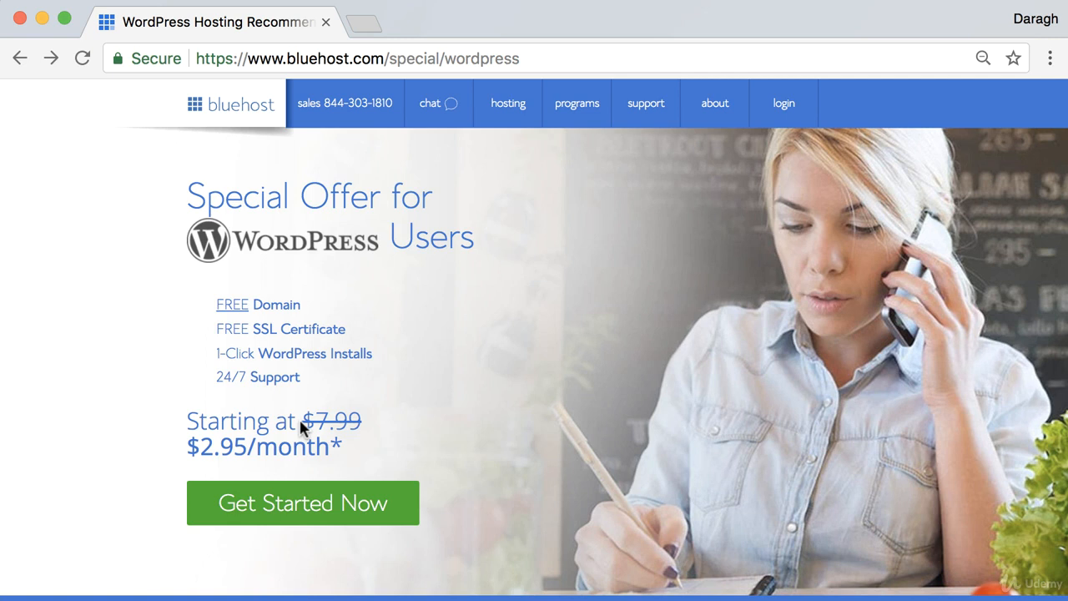
Start the WordPress hosting signup from the special offer page and select the basic plan
{"action": "left_click", "coordinate": [300, 516]}
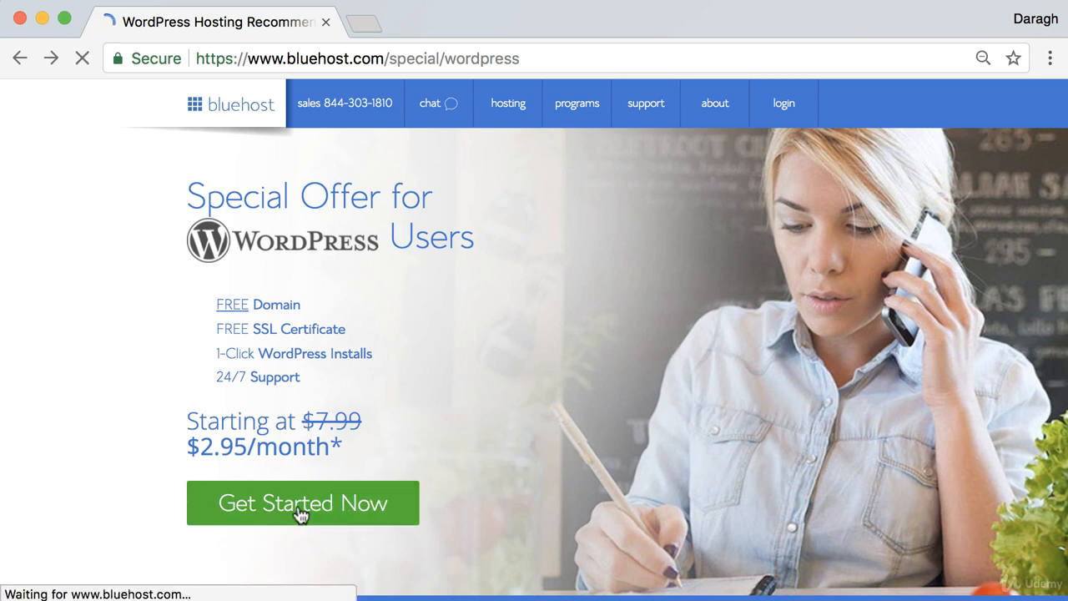
{"action": "scroll", "coordinate": [197, 367], "scroll_direction": "down", "scroll_amount": 2}
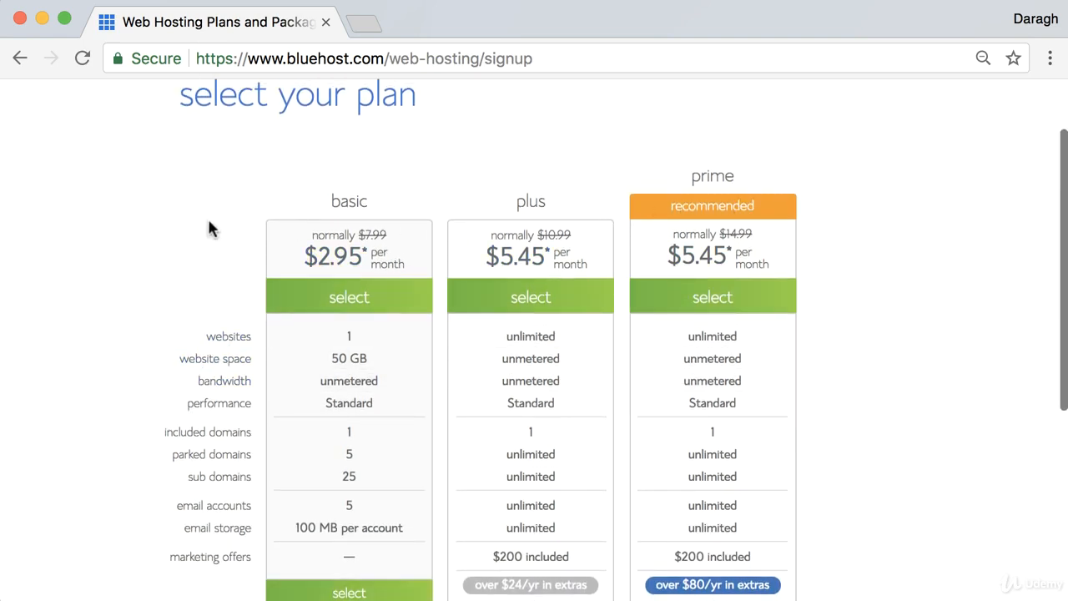
{"action": "scroll", "coordinate": [370, 205], "scroll_direction": "down", "scroll_amount": 1}
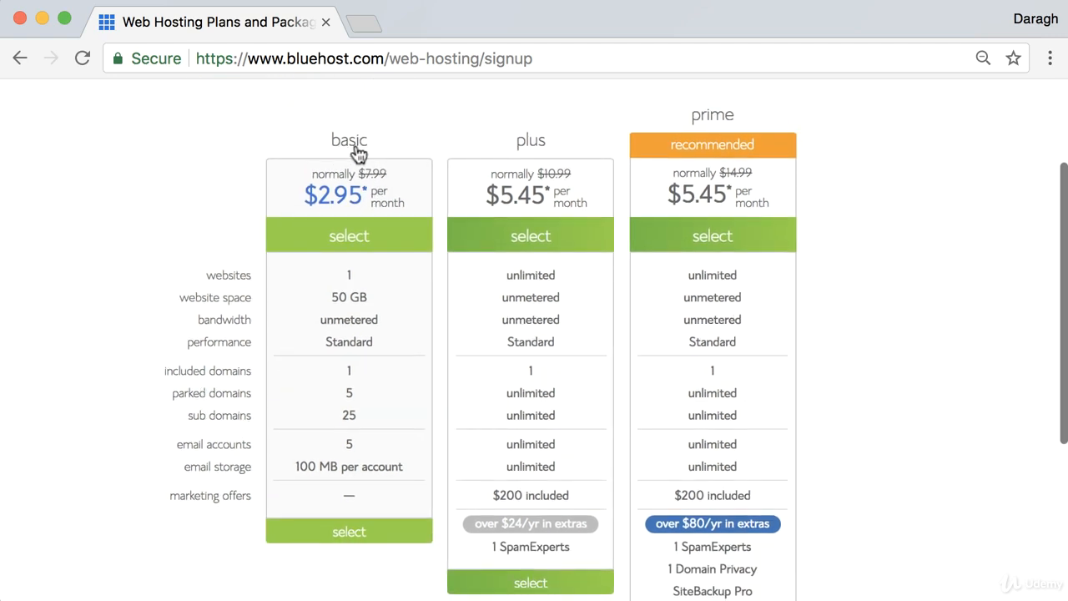
{"action": "scroll", "coordinate": [364, 209], "scroll_direction": "down", "scroll_amount": 1}
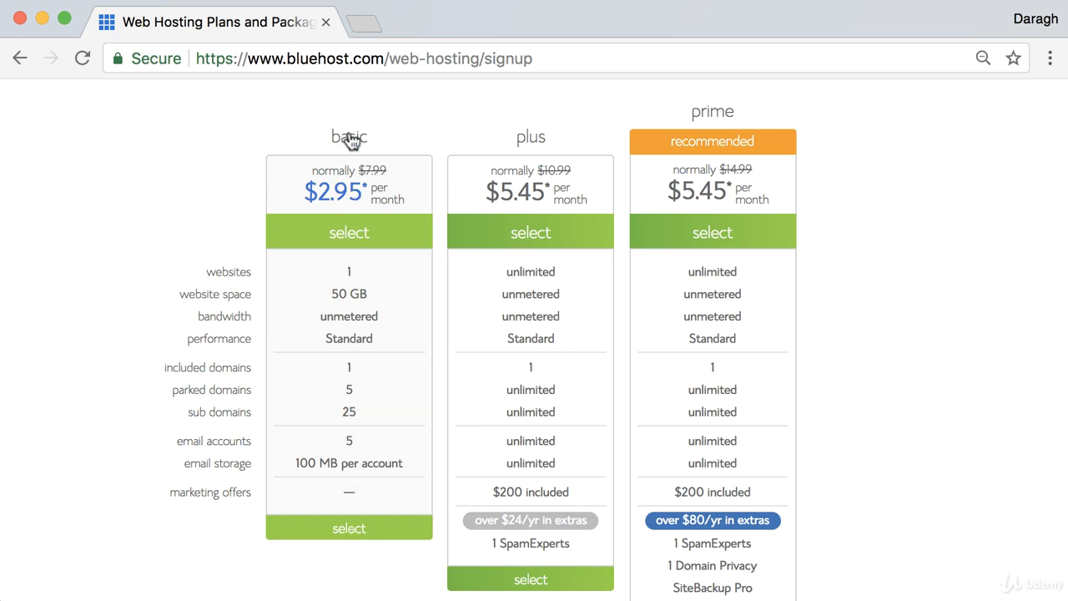
{"action": "left_click", "coordinate": [353, 530]}
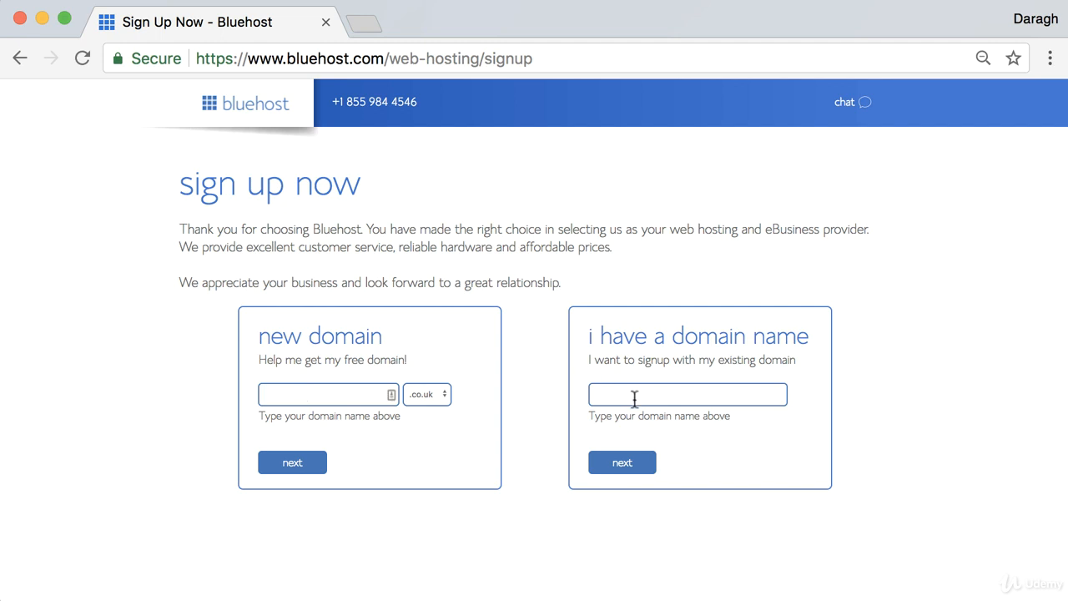
Enter wpsetupdemo as the name of the new free domain
{"action": "left_click", "coordinate": [358, 394]}
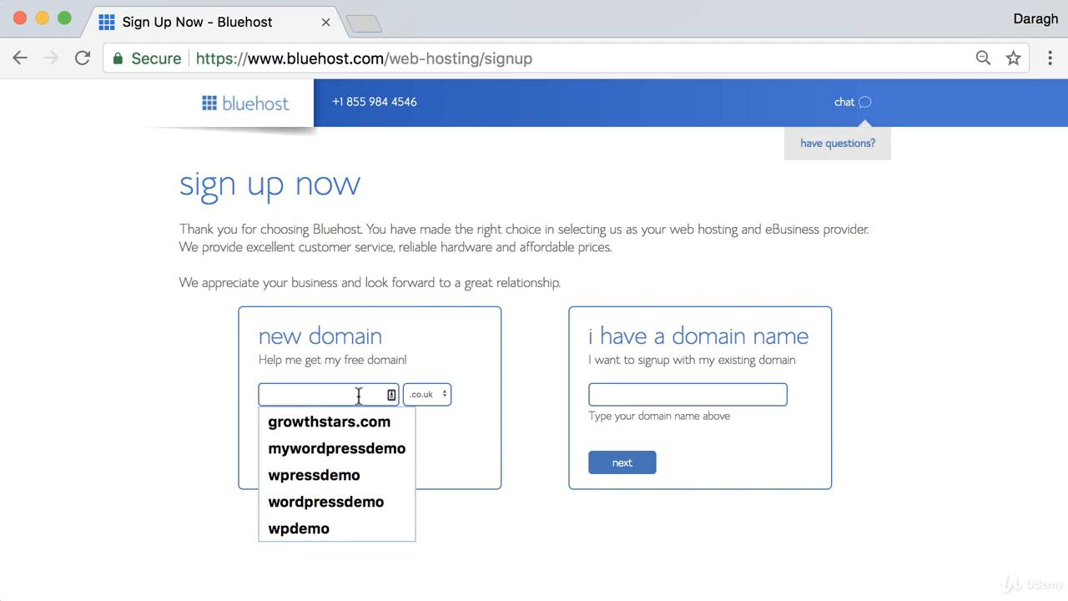
{"action": "left_click", "coordinate": [367, 446]}
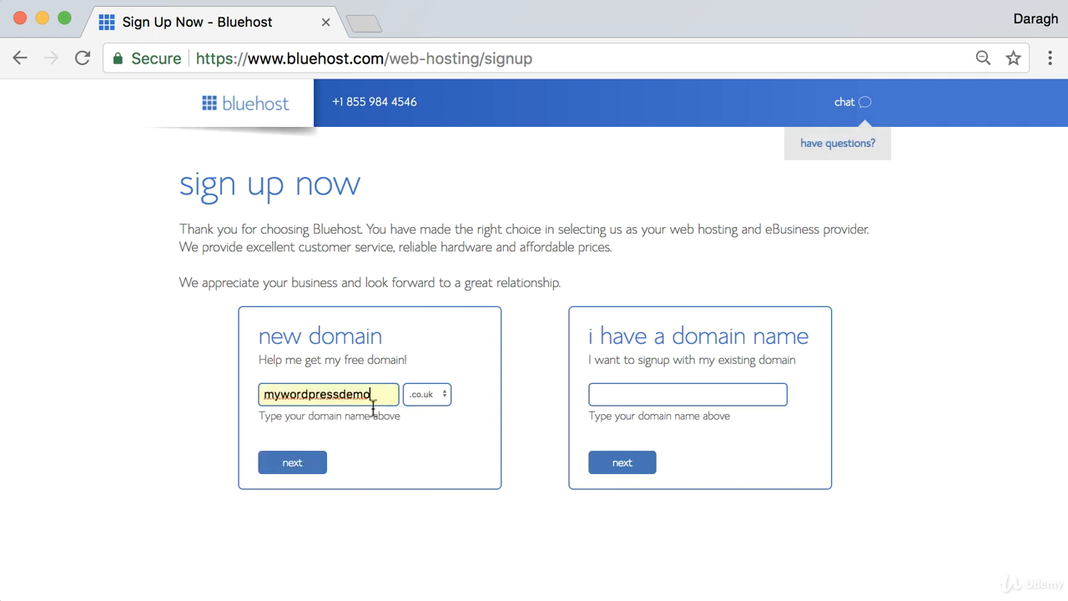
{"action": "left_click_drag", "start_coordinate": [371, 395], "coordinate": [214, 400]}
{"action": "type", "text": "w"}
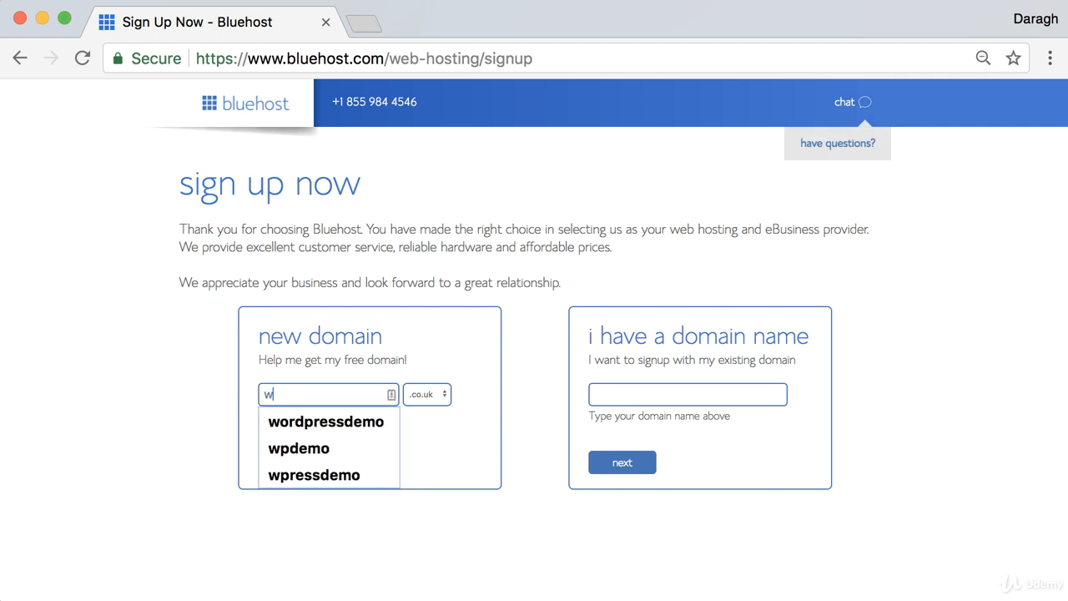
{"action": "type", "text": "psetupdemo"}
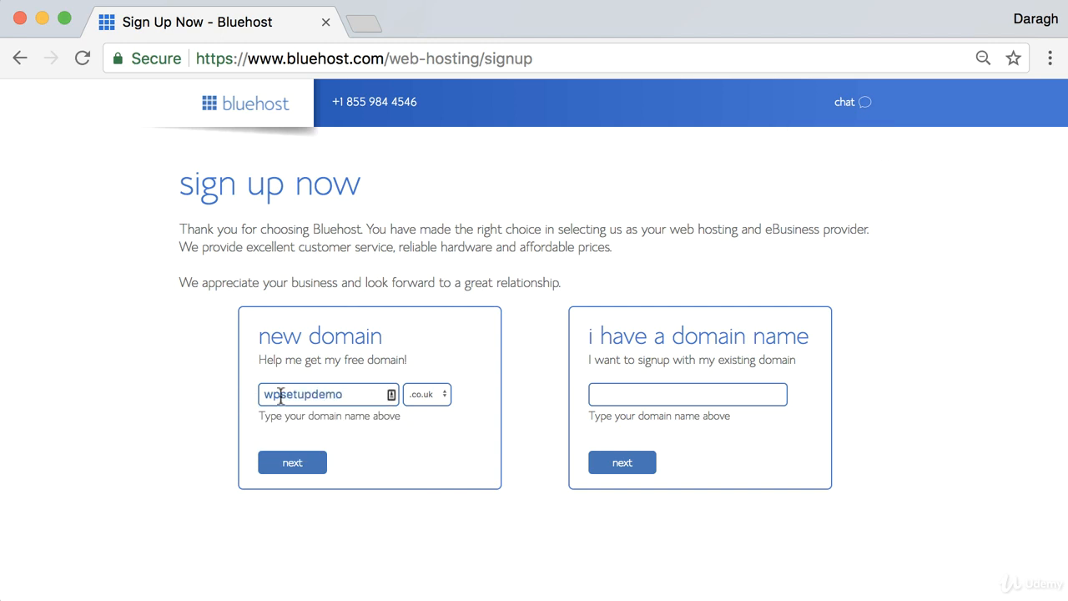
Choose the .com extension for the new domain and continue to account creation
{"action": "left_click", "coordinate": [436, 395]}
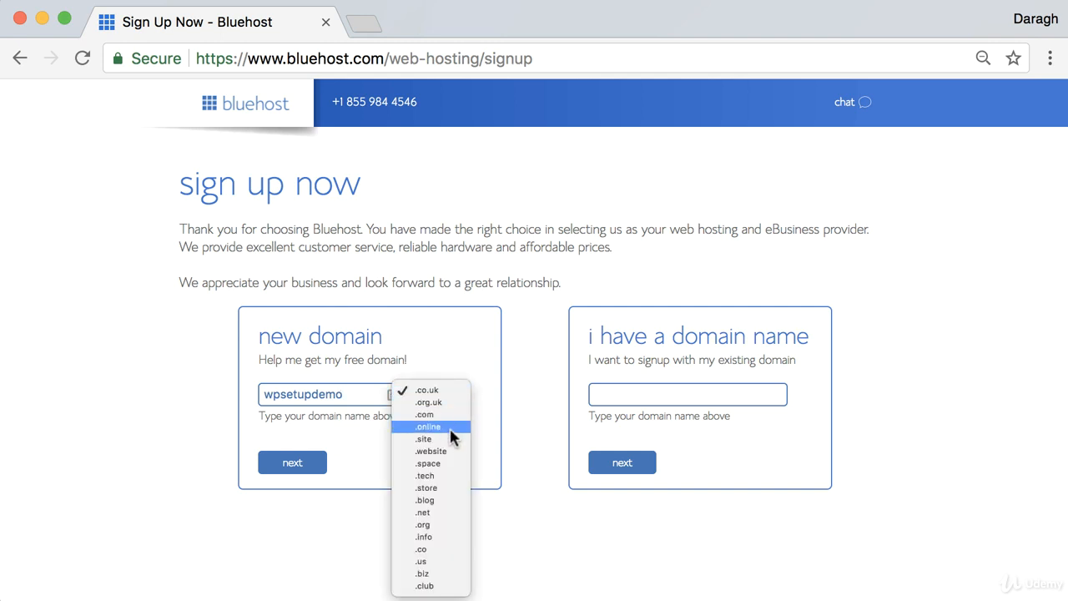
{"action": "left_click", "coordinate": [447, 412]}
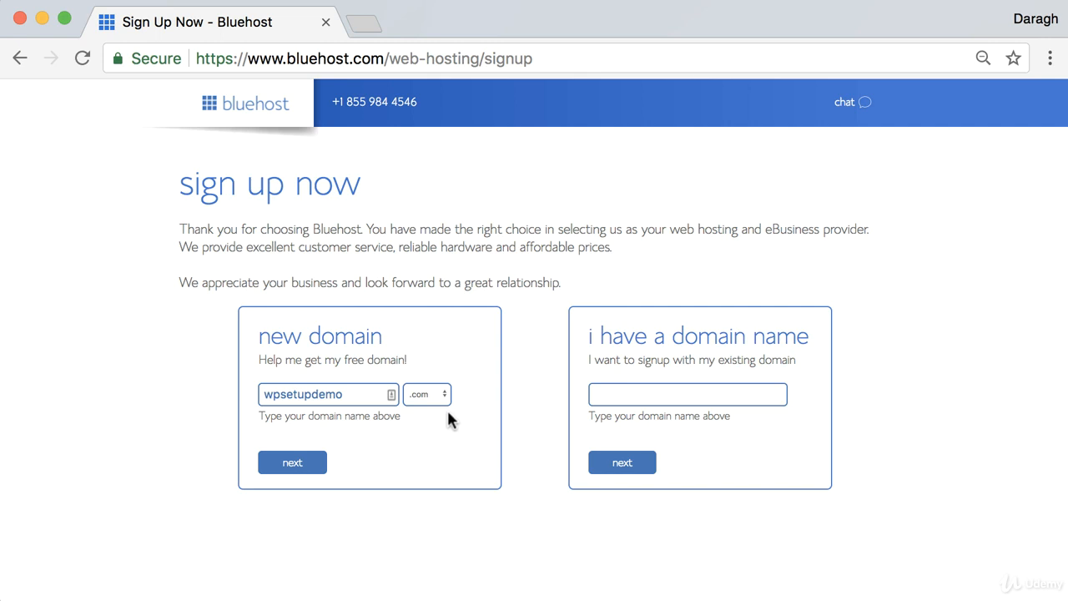
{"action": "left_click", "coordinate": [446, 395]}
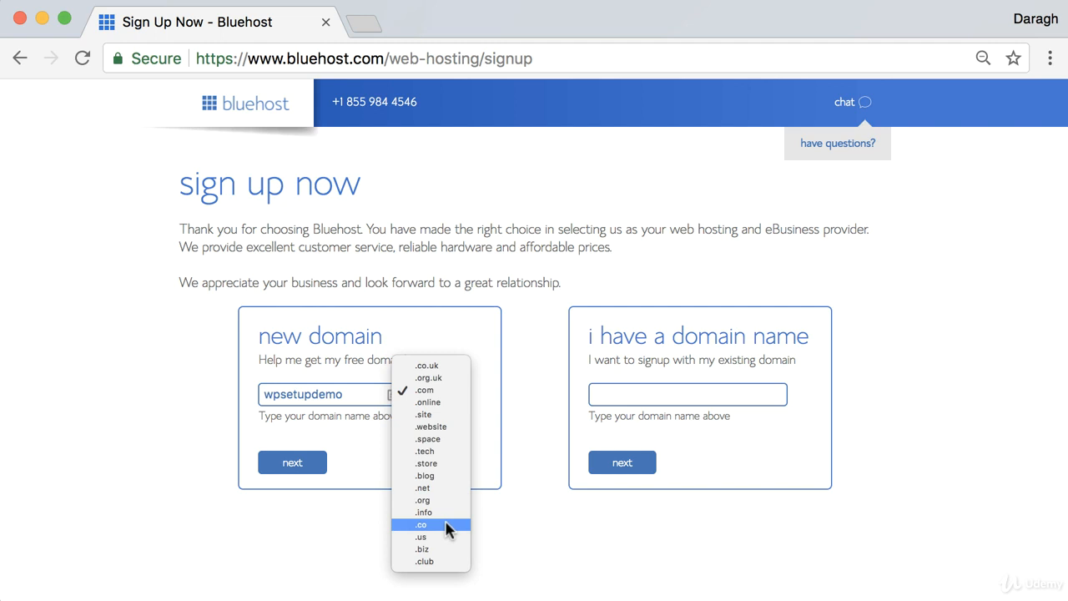
{"action": "left_click", "coordinate": [463, 388]}
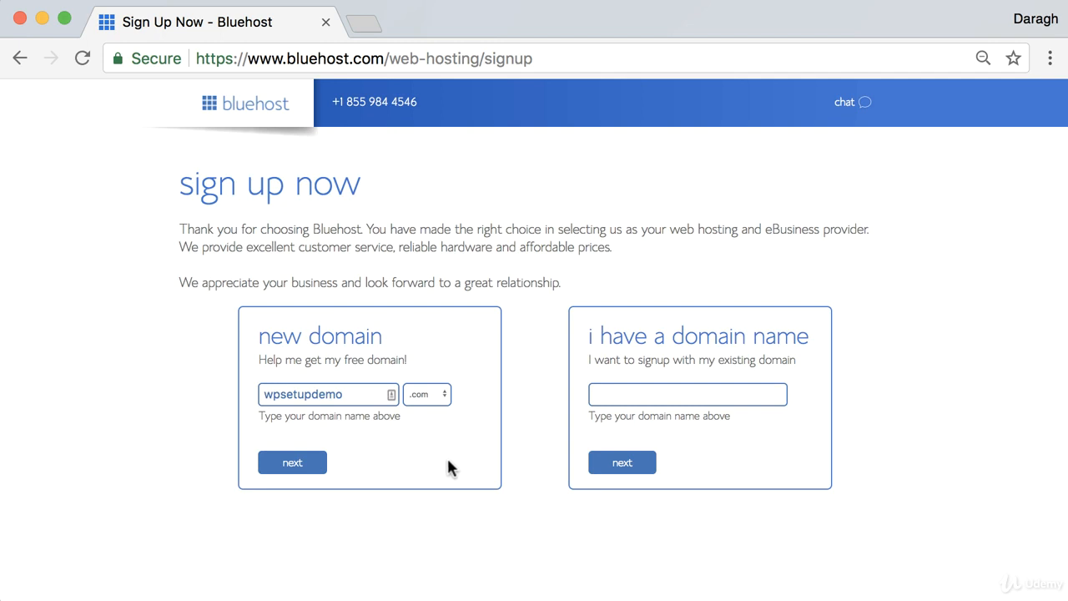
{"action": "left_click", "coordinate": [294, 465]}
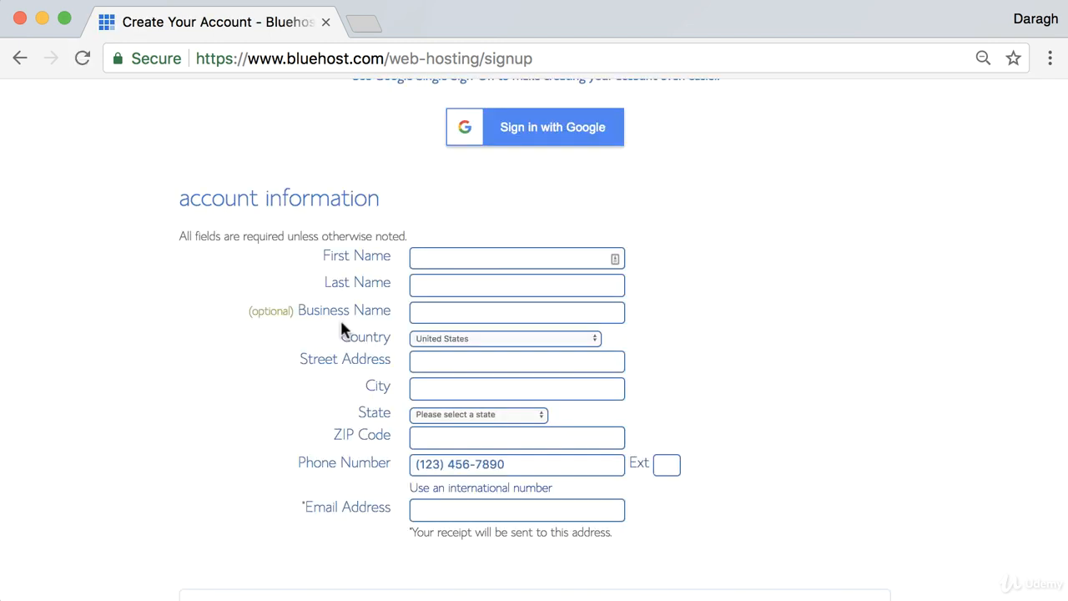
Fill in the account information with the saved name, business, address, phone and email details
{"action": "left_click", "coordinate": [466, 256]}
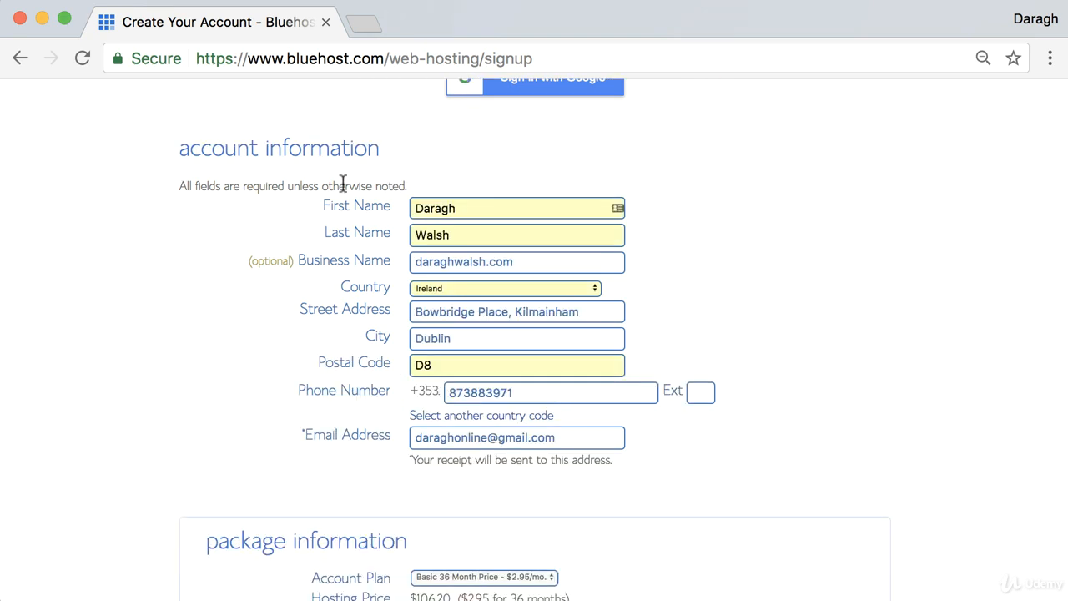
{"action": "scroll", "coordinate": [343, 184], "scroll_direction": "down", "scroll_amount": 5}
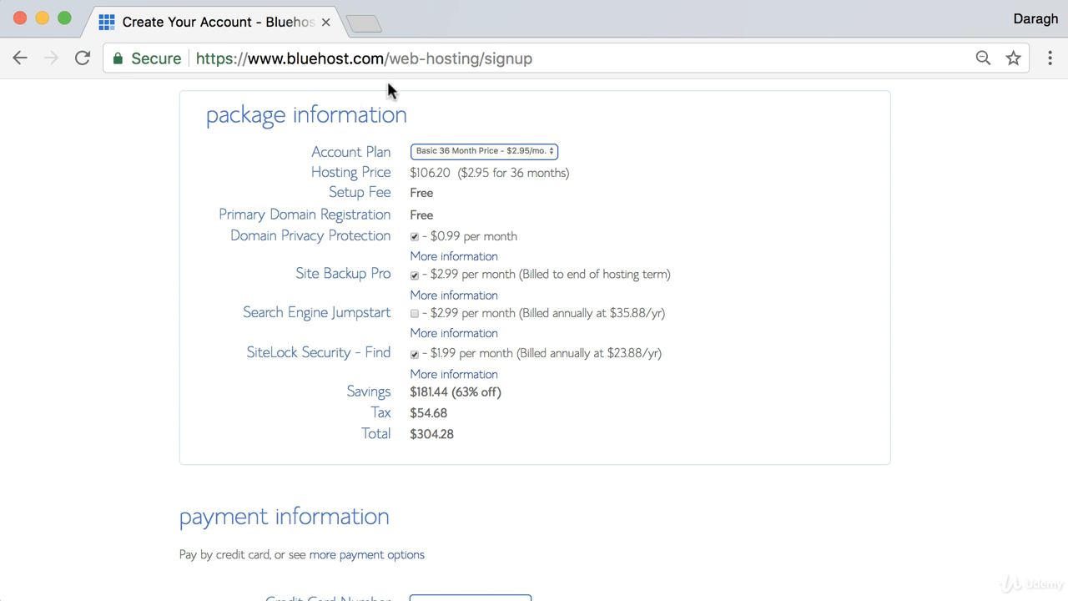
Look up growthstars.com on whois.com in a new browser tab and examine its domain and registrant contact details
{"action": "left_click", "coordinate": [364, 23]}
{"action": "type", "text": "https://www.whois.com/whois/growthstars.com"}
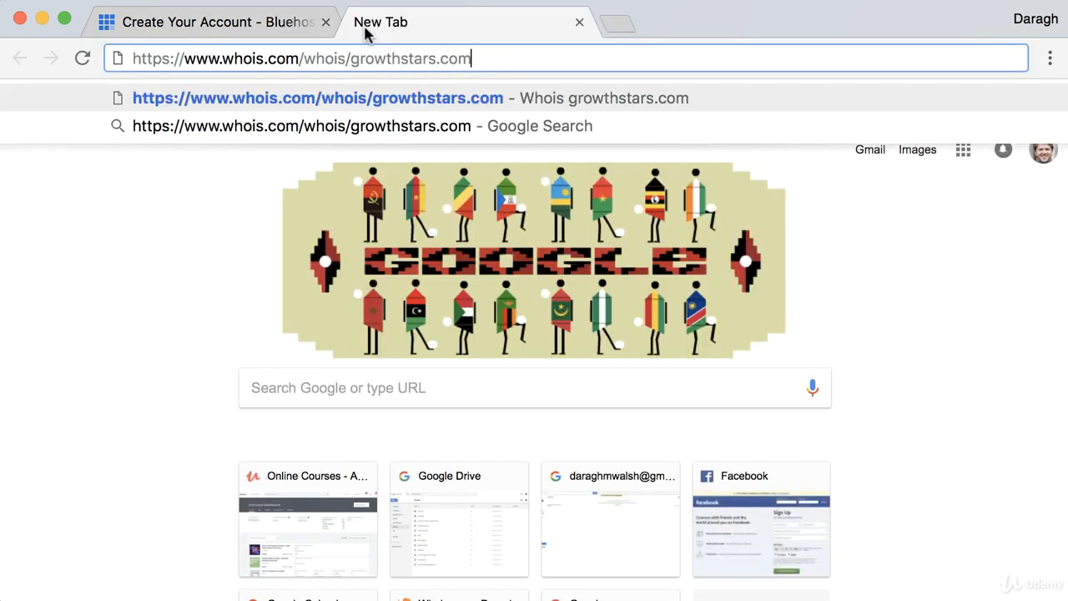
{"action": "key", "text": "Return"}
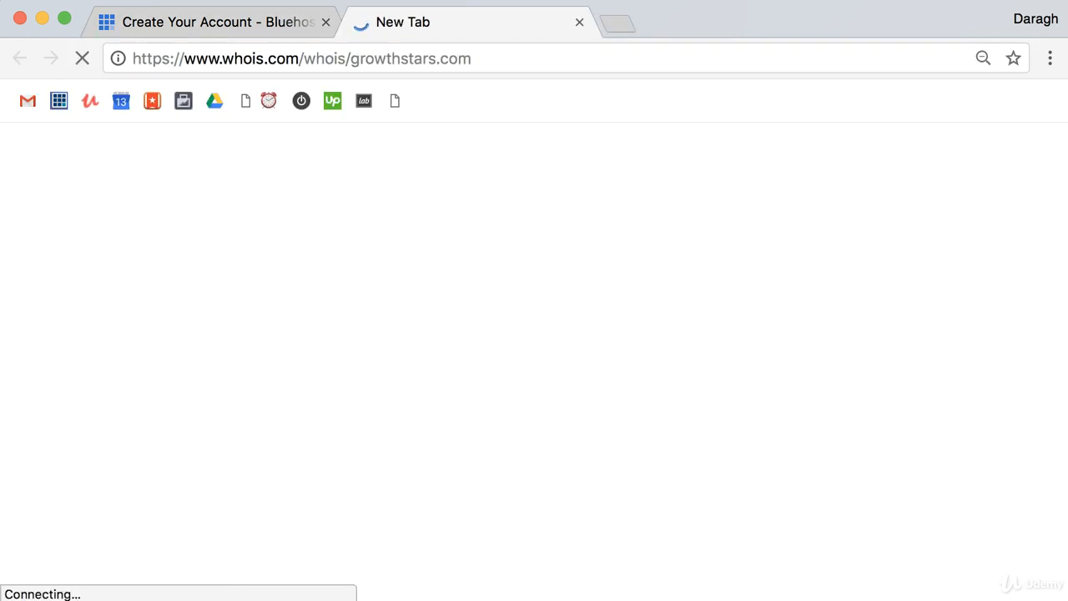
{"action": "left_click_drag", "start_coordinate": [174, 320], "coordinate": [283, 320]}
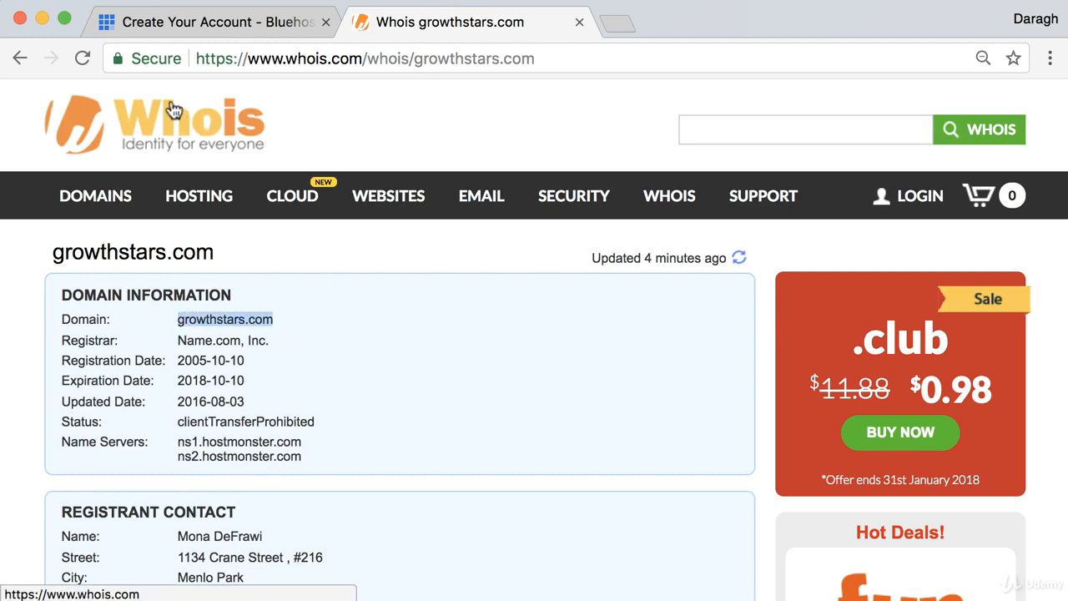
{"action": "scroll", "coordinate": [389, 448], "scroll_direction": "down", "scroll_amount": 5}
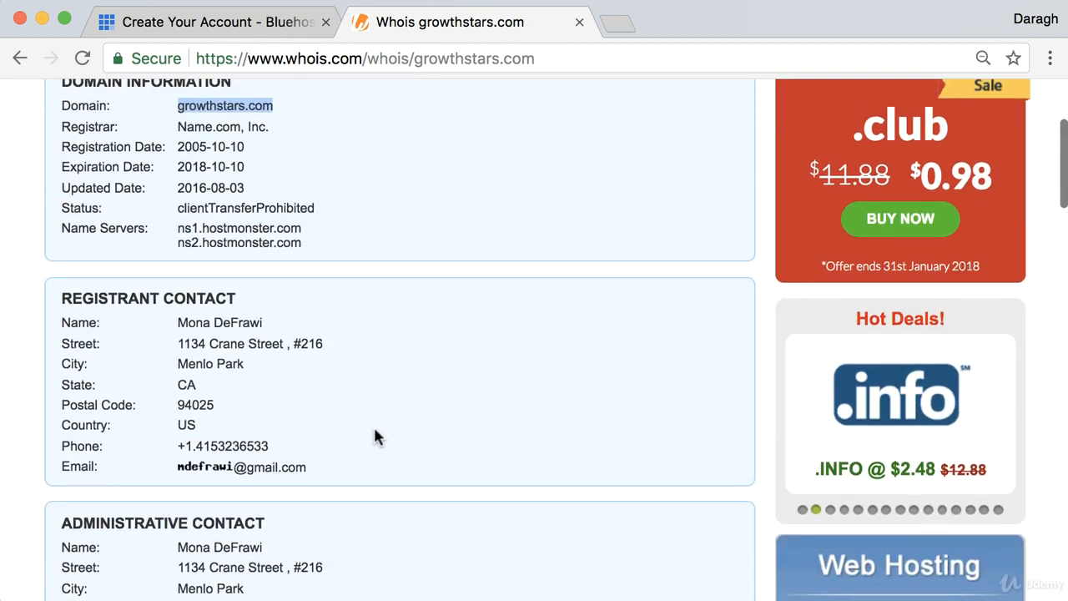
{"action": "scroll", "coordinate": [375, 436], "scroll_direction": "down", "scroll_amount": 2}
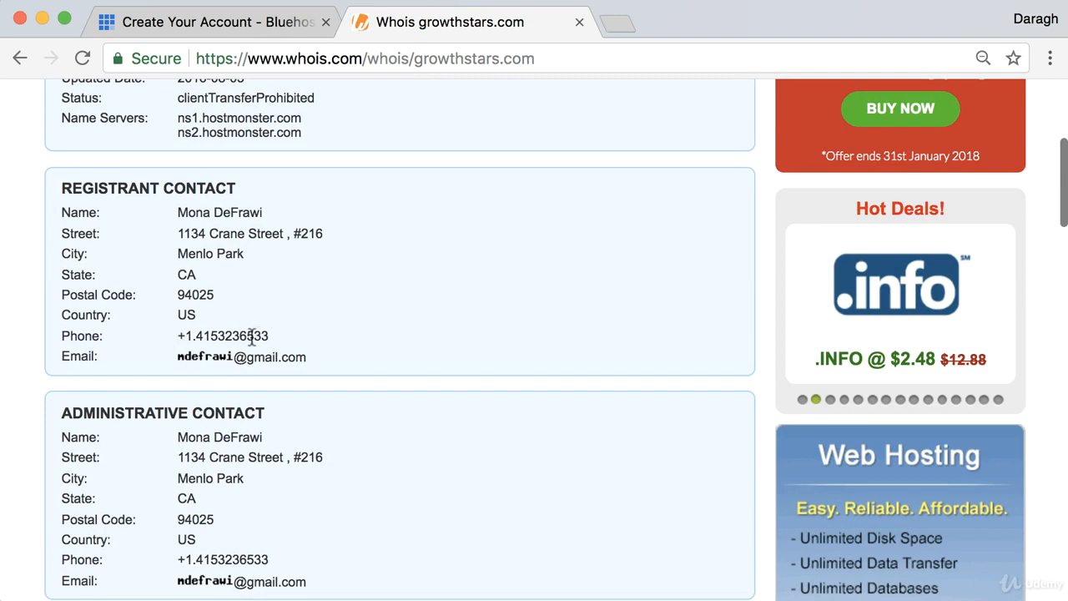
Return to the Bluehost signup form and review the entered contact details and the package options
{"action": "left_click", "coordinate": [281, 31]}
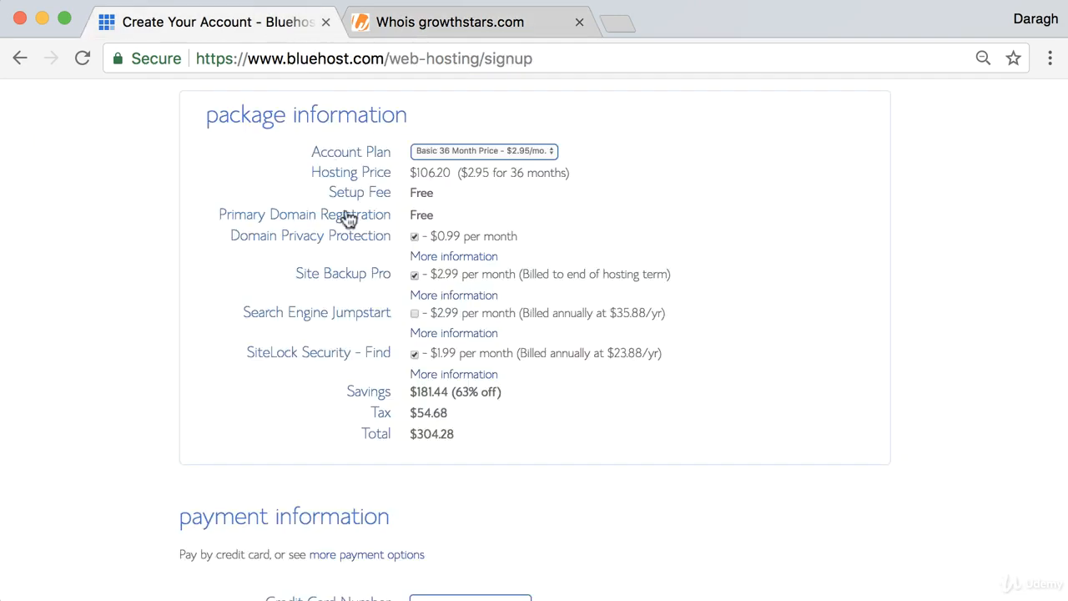
{"action": "scroll", "coordinate": [396, 304], "scroll_direction": "up", "scroll_amount": 8}
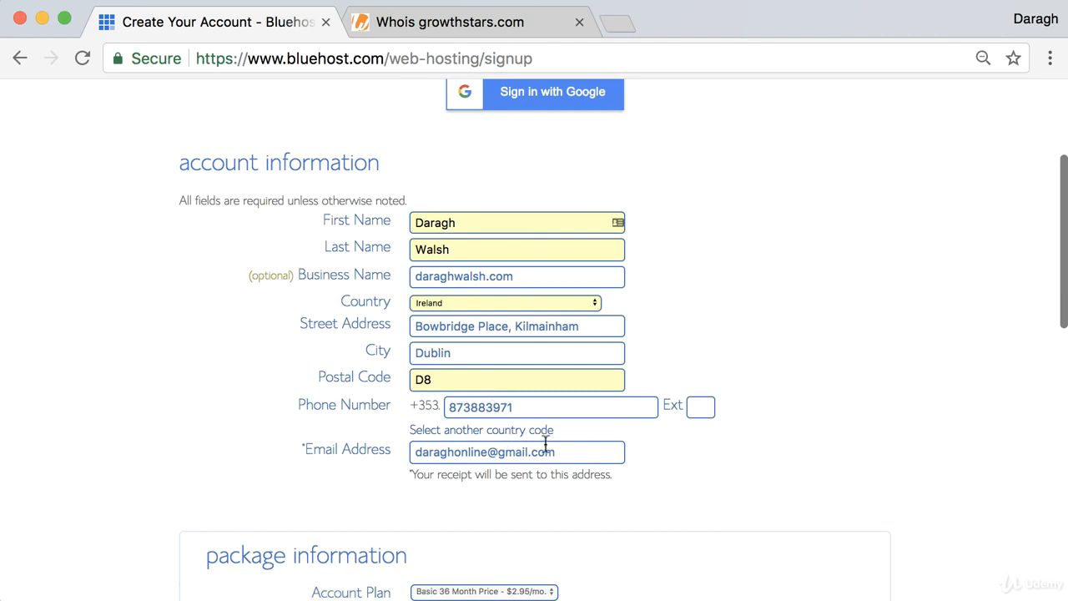
{"action": "scroll", "coordinate": [543, 438], "scroll_direction": "down", "scroll_amount": 4}
{"action": "scroll", "coordinate": [546, 443], "scroll_direction": "down", "scroll_amount": 3}
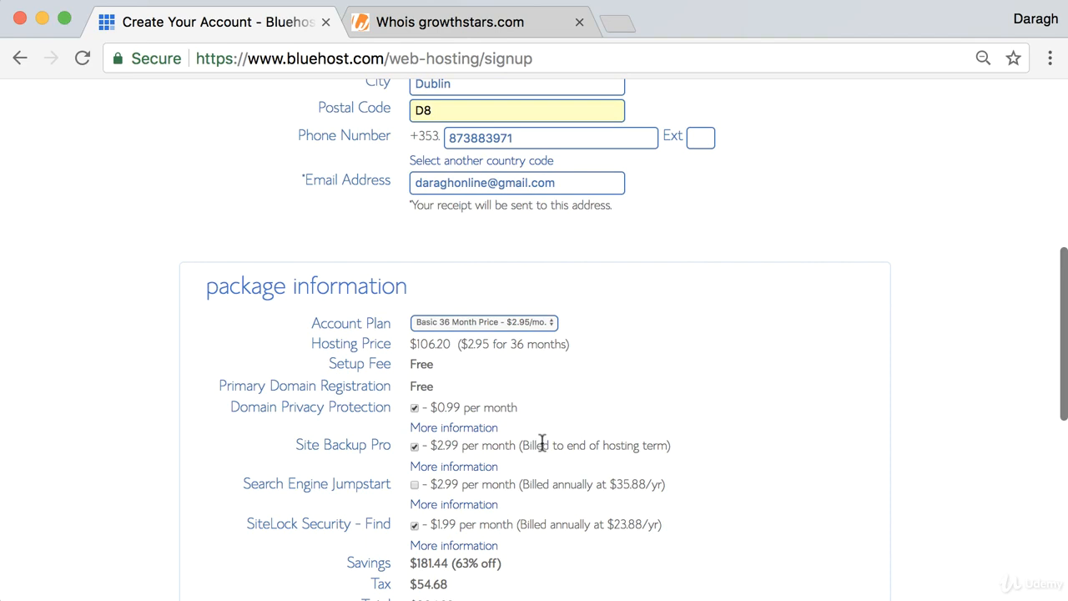
{"action": "scroll", "coordinate": [542, 442], "scroll_direction": "down", "scroll_amount": 1}
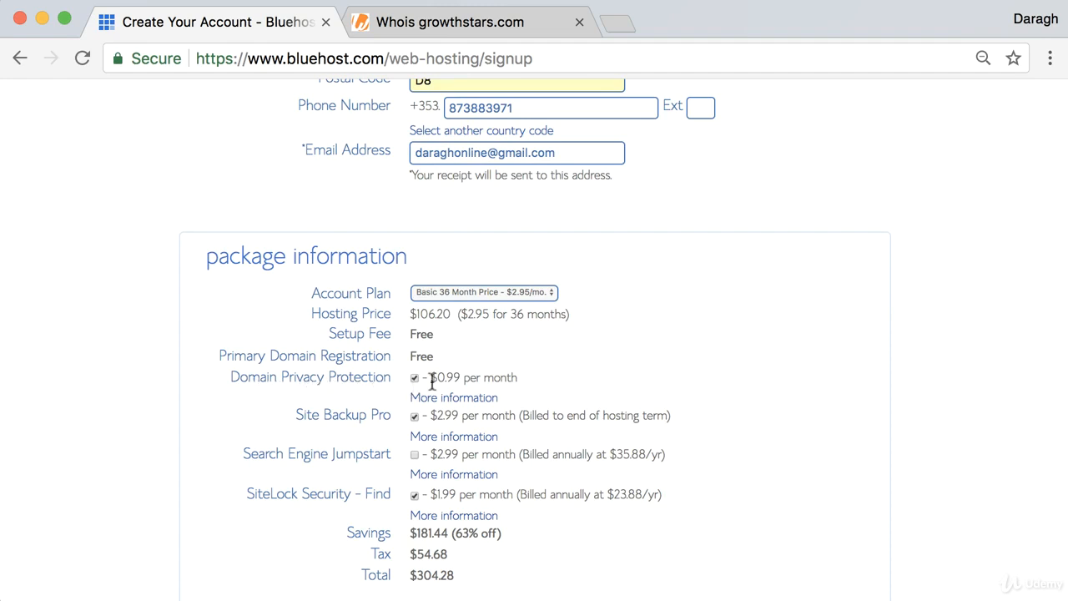
{"action": "scroll", "coordinate": [504, 376], "scroll_direction": "up", "scroll_amount": 2}
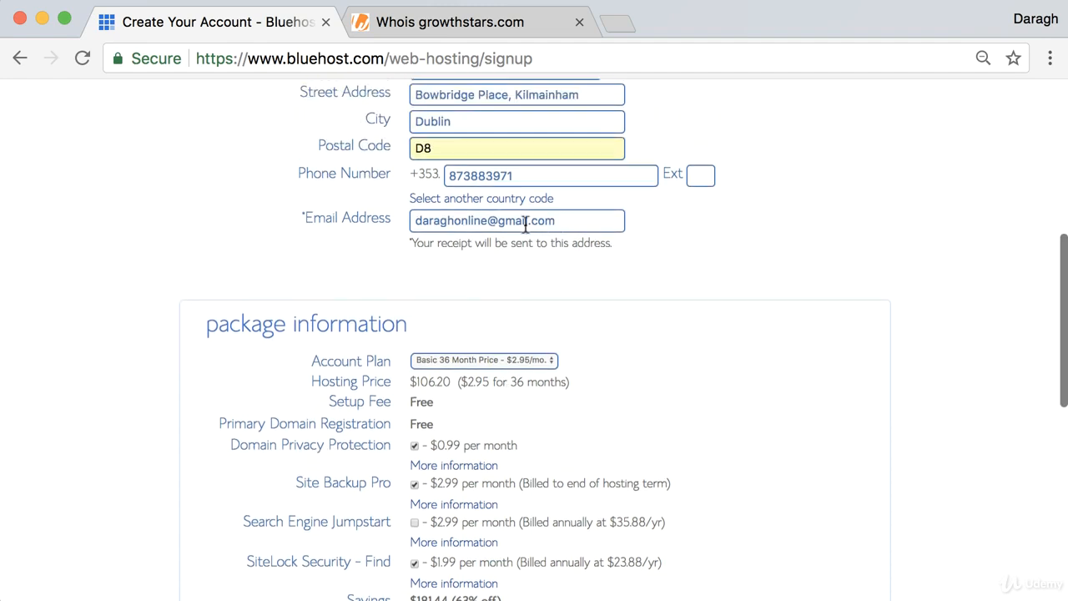
{"action": "scroll", "coordinate": [473, 367], "scroll_direction": "down", "scroll_amount": 5}
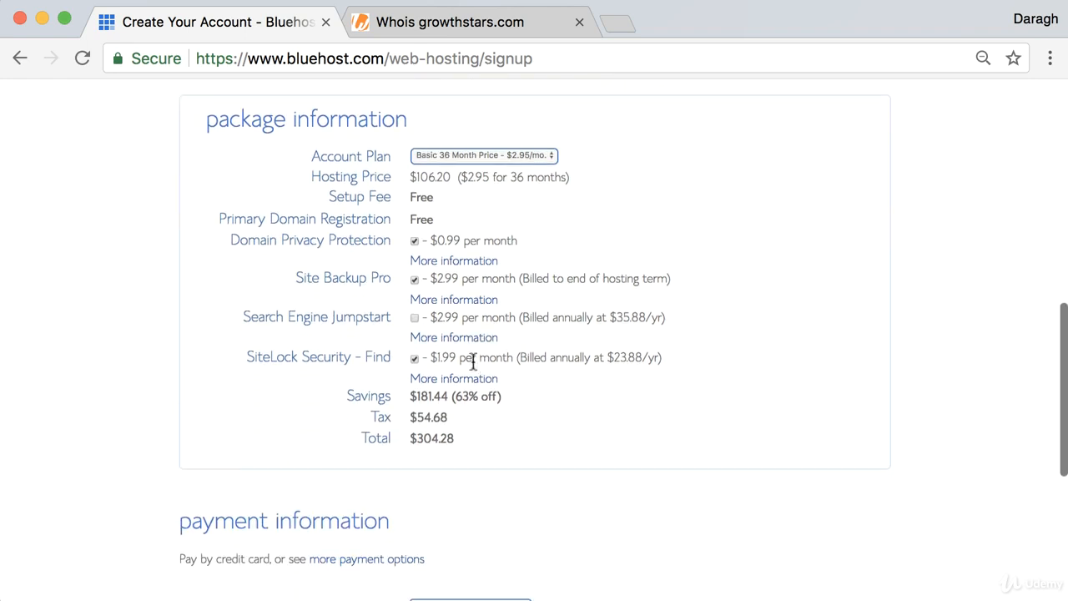
Deselect the Domain Privacy Protection, Site Backup Pro and SiteLock Security add-ons, and close the Whois page
{"action": "left_click", "coordinate": [414, 236]}
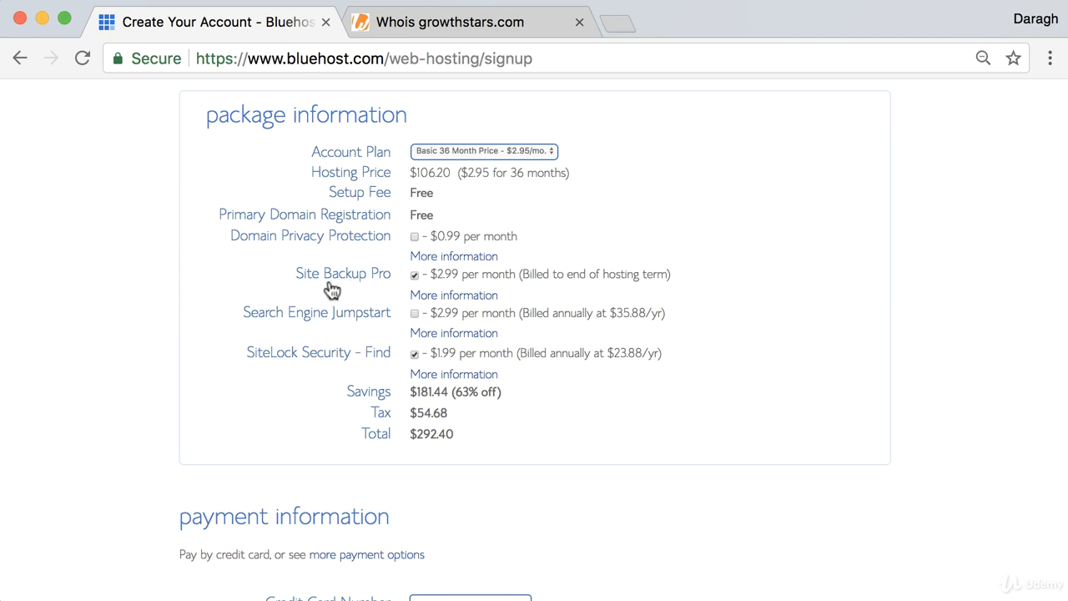
{"action": "left_click", "coordinate": [579, 23]}
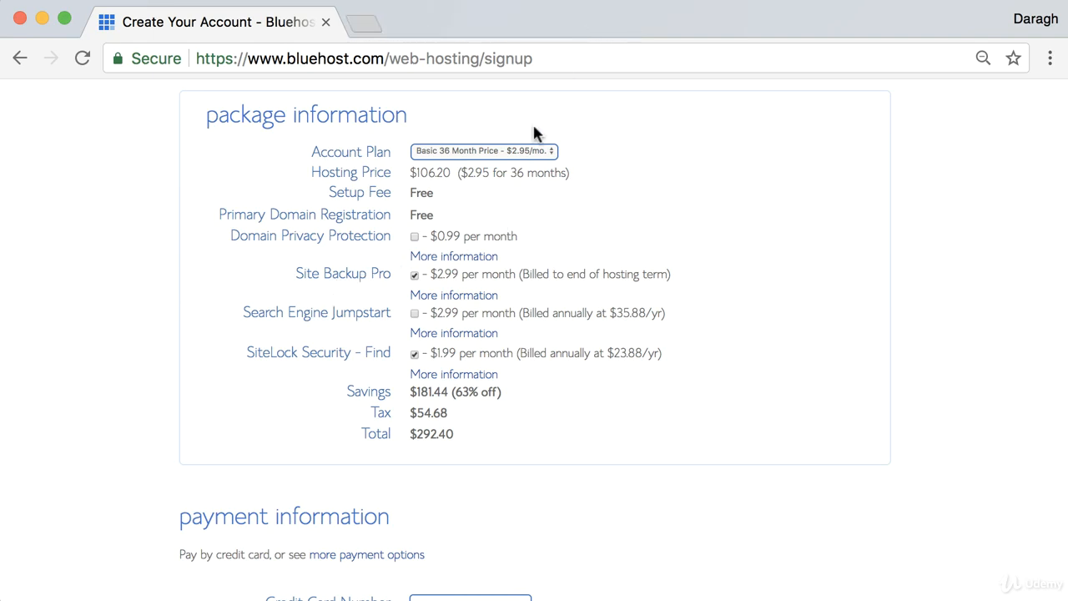
{"action": "scroll", "coordinate": [288, 282], "scroll_direction": "down", "scroll_amount": 2}
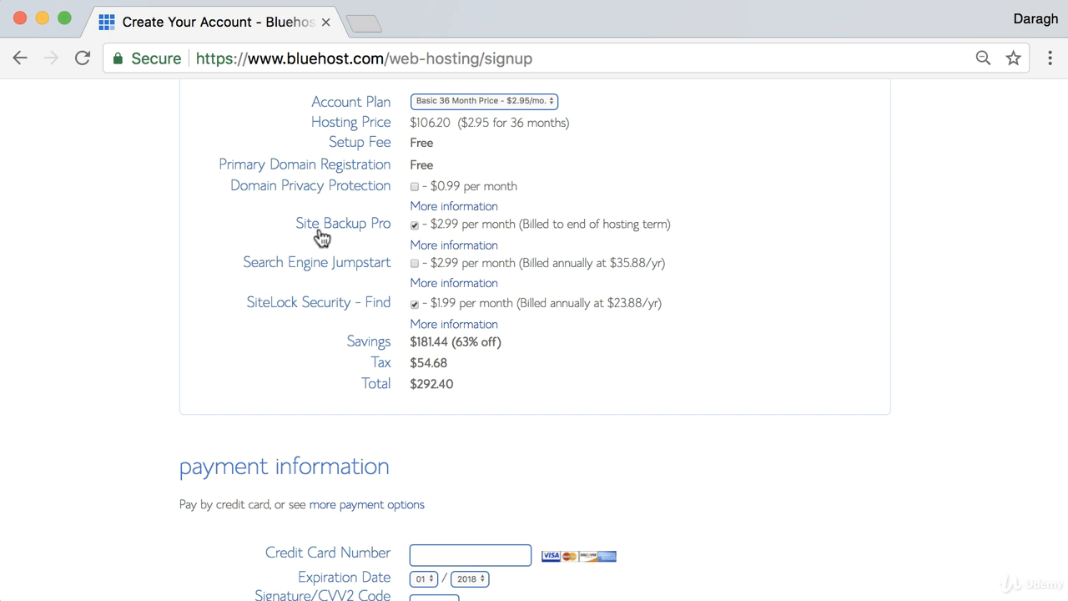
{"action": "left_click", "coordinate": [415, 227]}
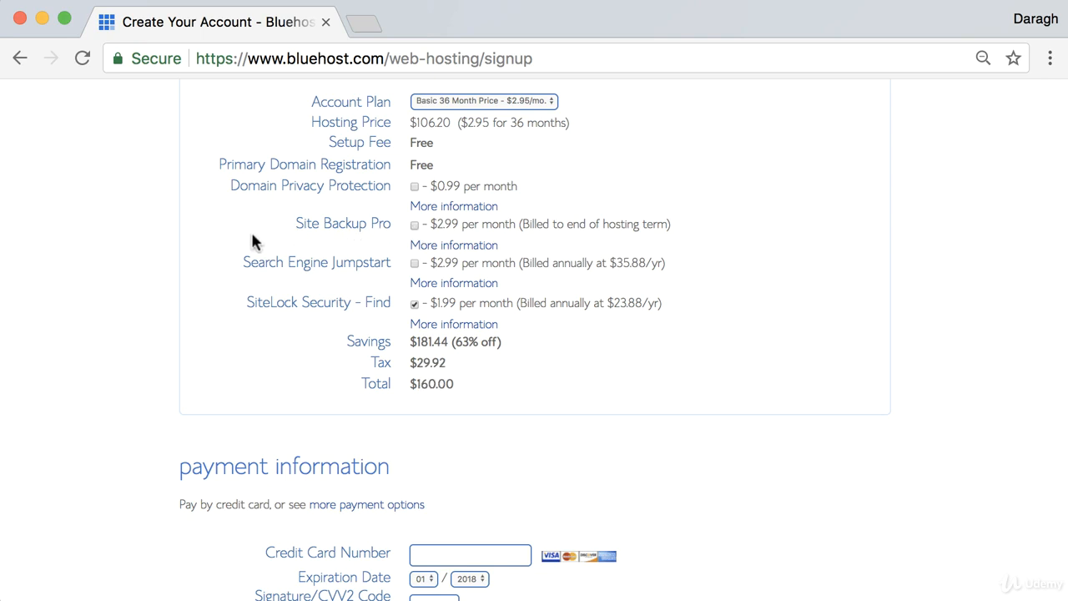
{"action": "scroll", "coordinate": [249, 230], "scroll_direction": "down", "scroll_amount": 1}
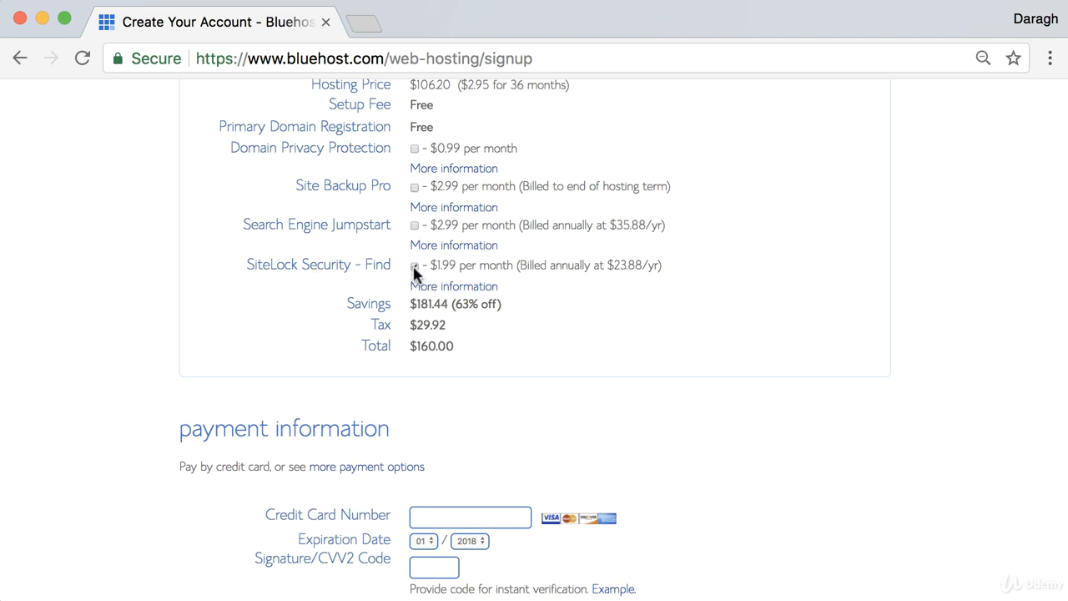
{"action": "left_click", "coordinate": [413, 267]}
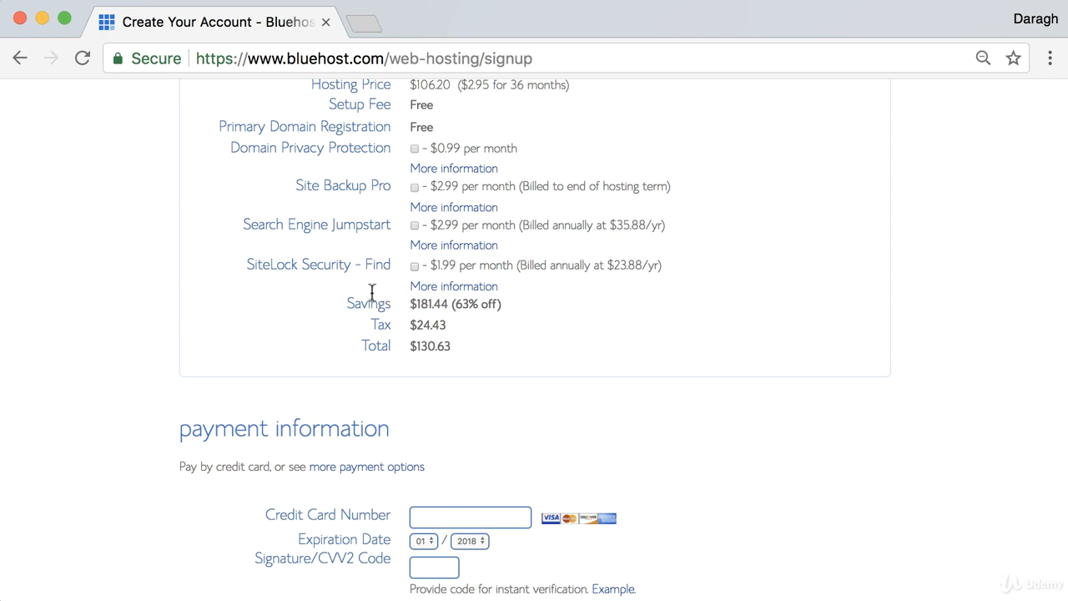
Fill in the credit card number, expiration date and security code, accept Bluehost's terms and policies, and submit the order
{"action": "scroll", "coordinate": [371, 294], "scroll_direction": "down", "scroll_amount": 3}
{"action": "scroll", "coordinate": [371, 294], "scroll_direction": "down", "scroll_amount": 2}
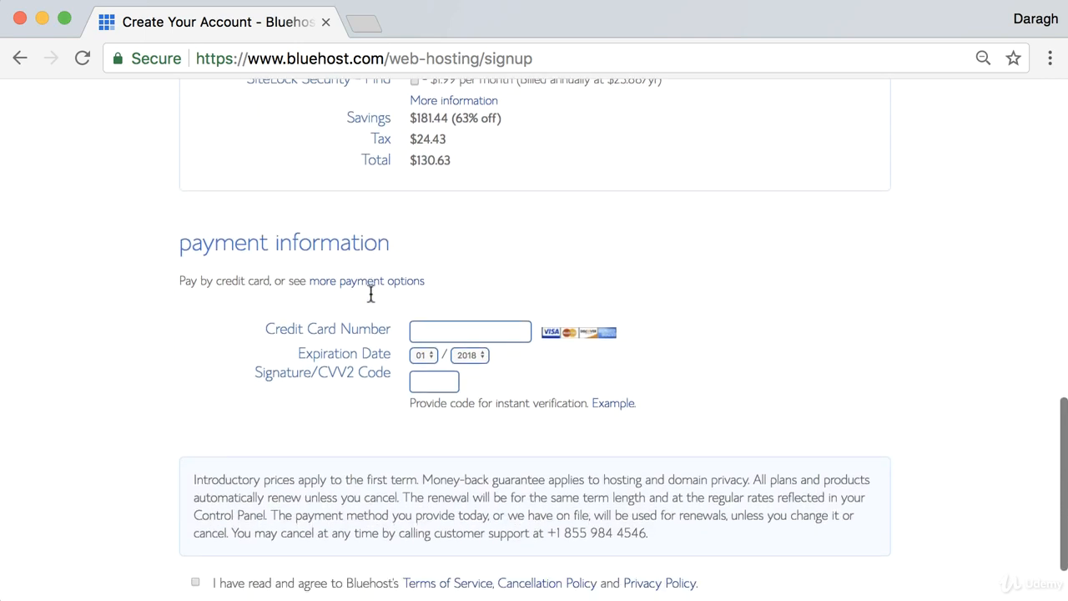
{"action": "scroll", "coordinate": [370, 295], "scroll_direction": "down", "scroll_amount": 1}
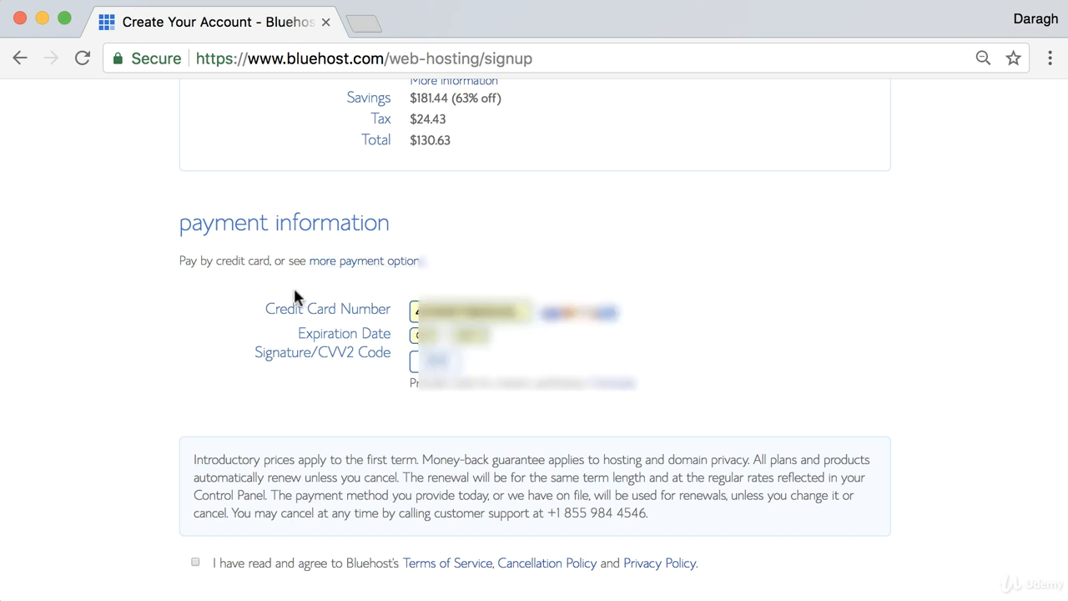
{"action": "scroll", "coordinate": [282, 302], "scroll_direction": "down", "scroll_amount": 2}
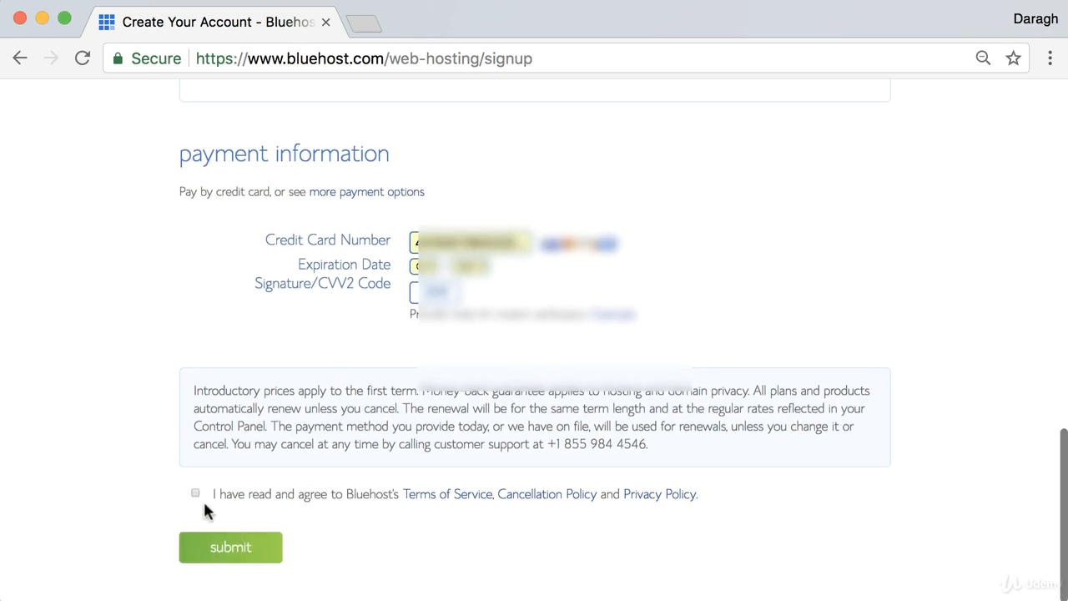
{"action": "left_click", "coordinate": [195, 494]}
{"action": "left_click", "coordinate": [229, 552]}
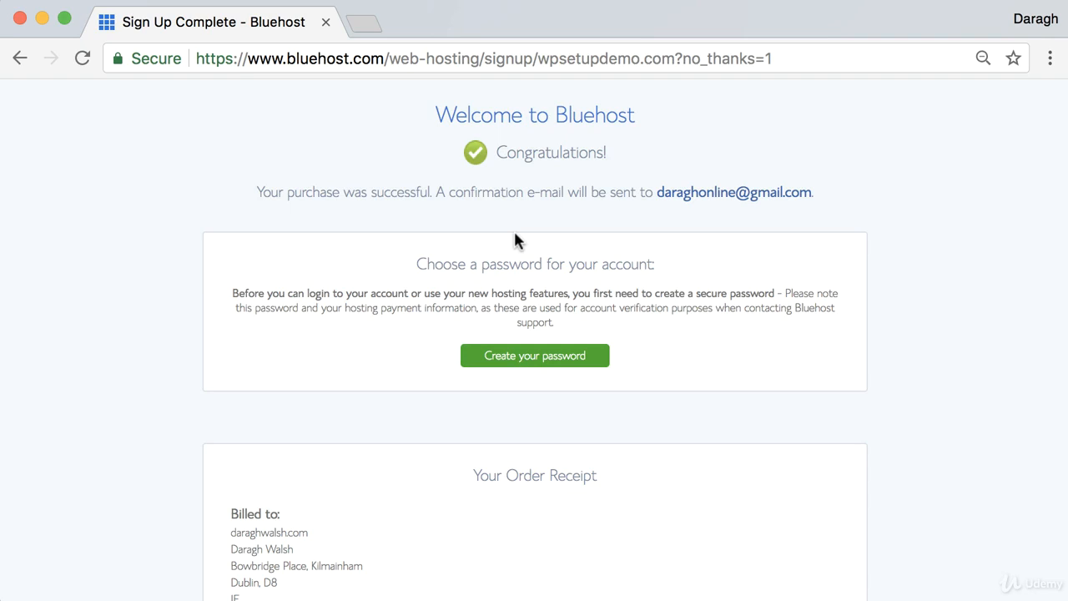
Create the account password by entering it in both password fields, accept the privacy policy and terms, and continue
{"action": "left_click", "coordinate": [534, 357]}
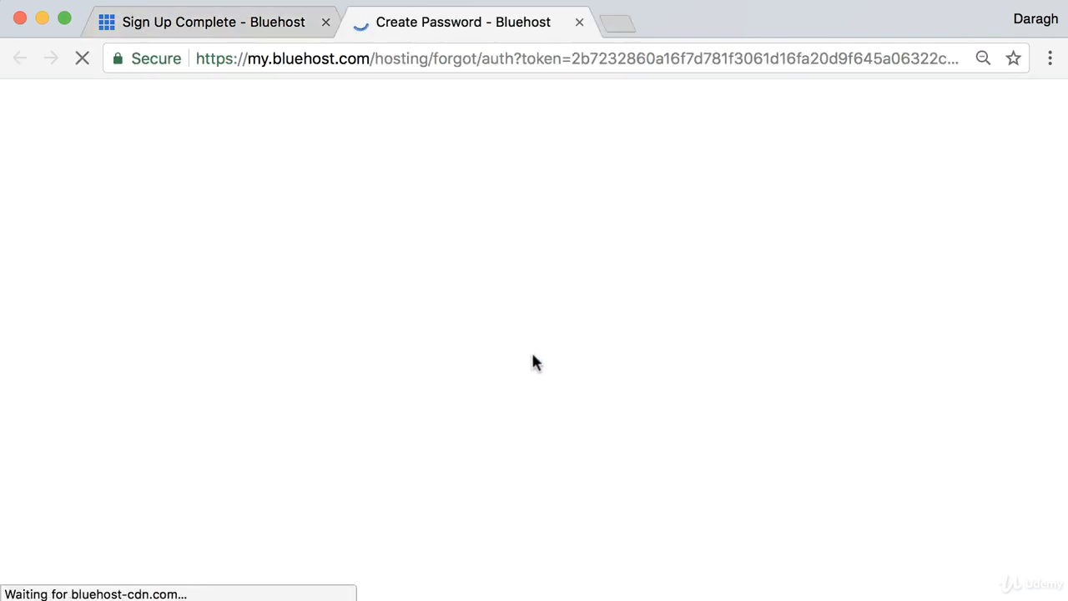
{"action": "scroll", "coordinate": [280, 317], "scroll_direction": "down", "scroll_amount": 2}
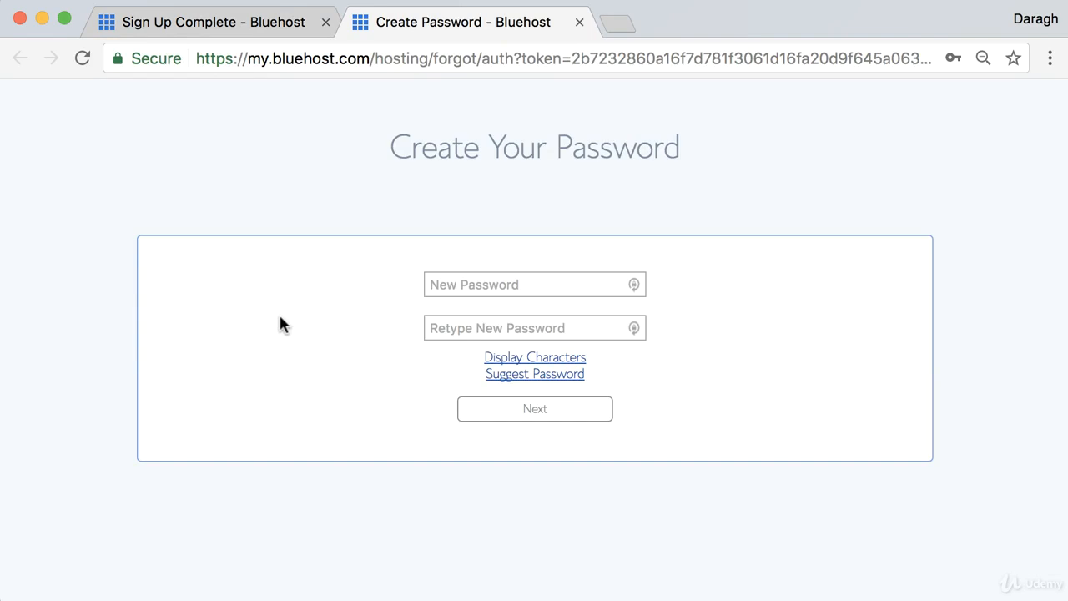
{"action": "left_click", "coordinate": [427, 285]}
{"action": "key", "text": "super+v"}
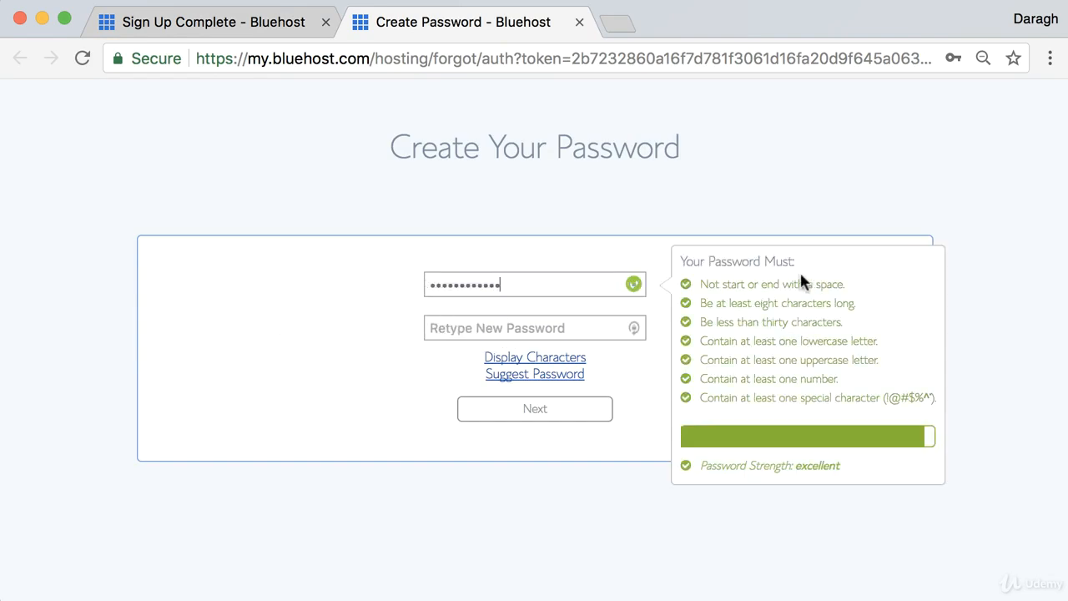
{"action": "left_click", "coordinate": [460, 328]}
{"action": "key", "text": "super+v"}
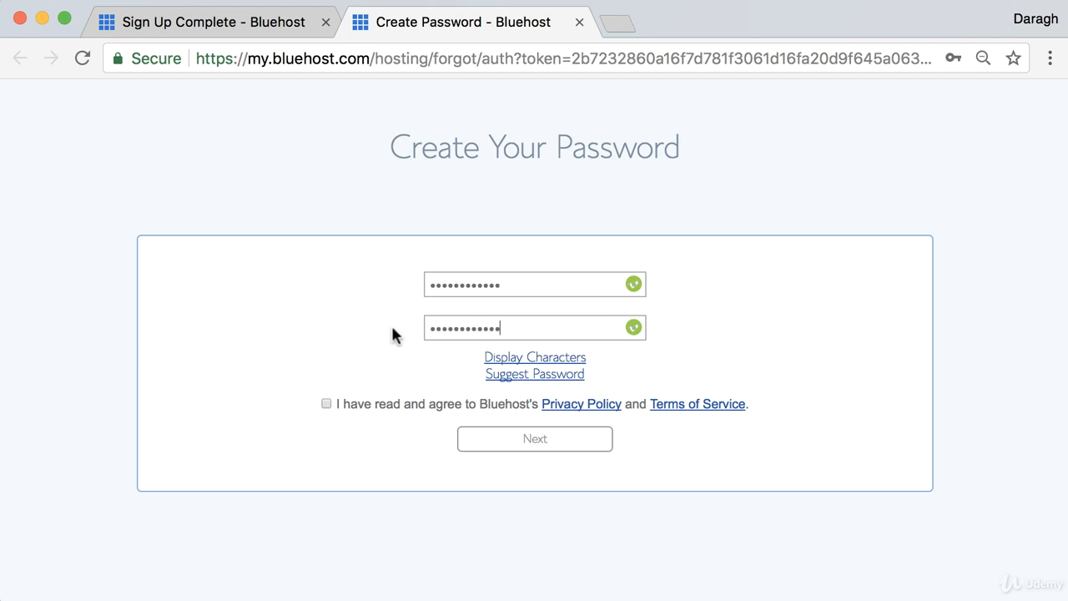
{"action": "left_click", "coordinate": [326, 403]}
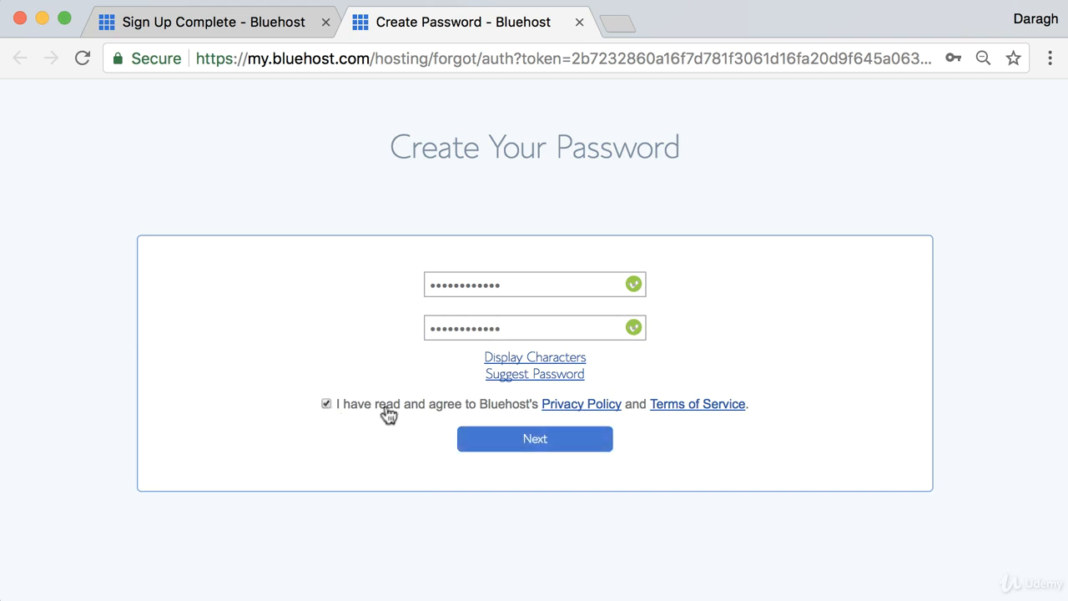
{"action": "left_click", "coordinate": [546, 443]}
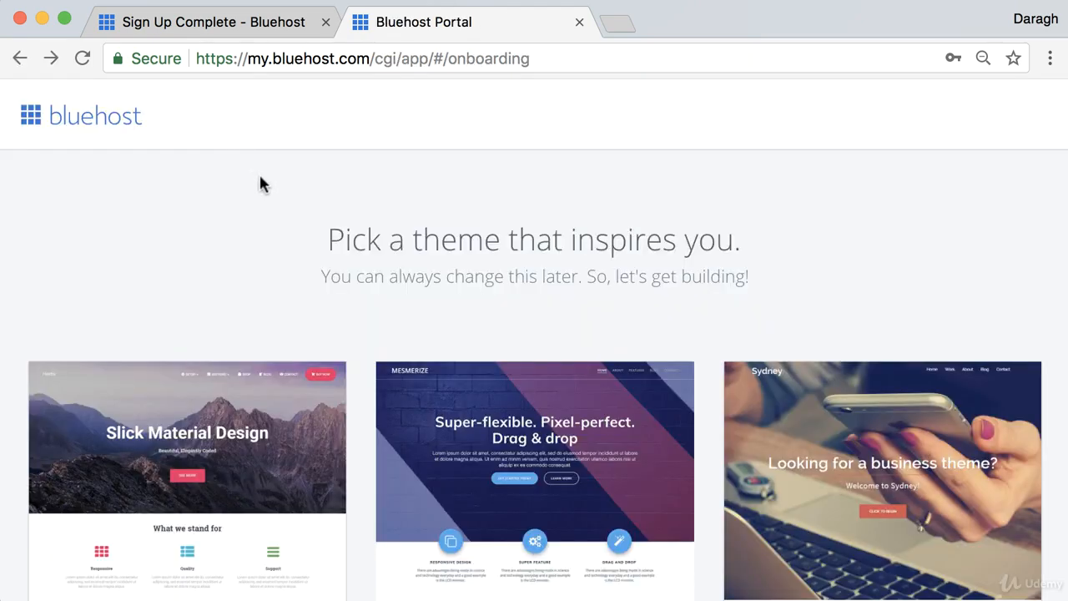
Skip the theme selection and start building the site in the WordPress dashboard
{"action": "scroll", "coordinate": [267, 193], "scroll_direction": "down", "scroll_amount": 10}
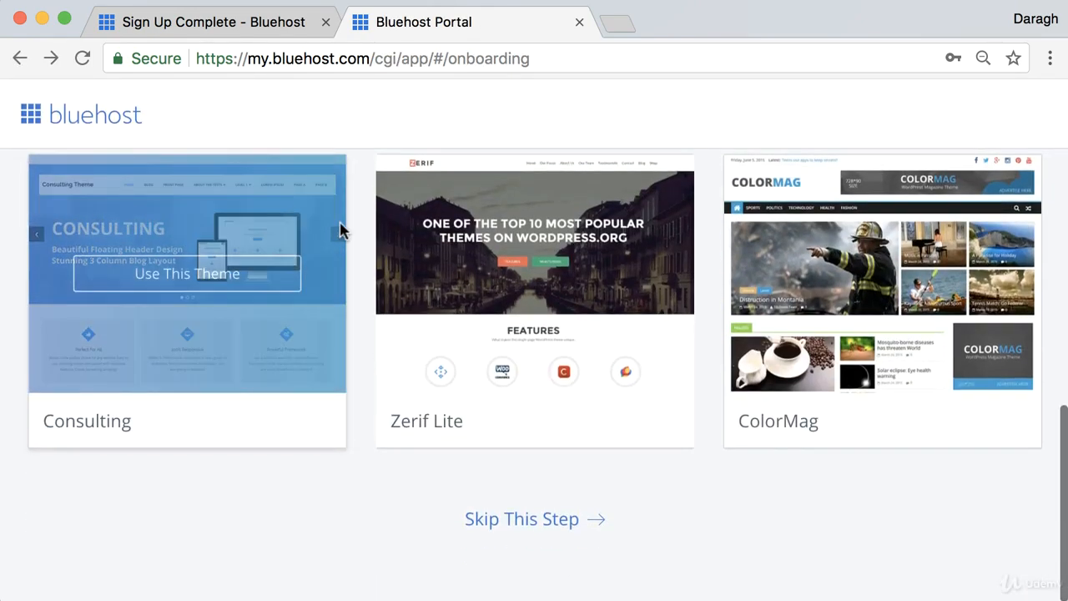
{"action": "left_click", "coordinate": [538, 526]}
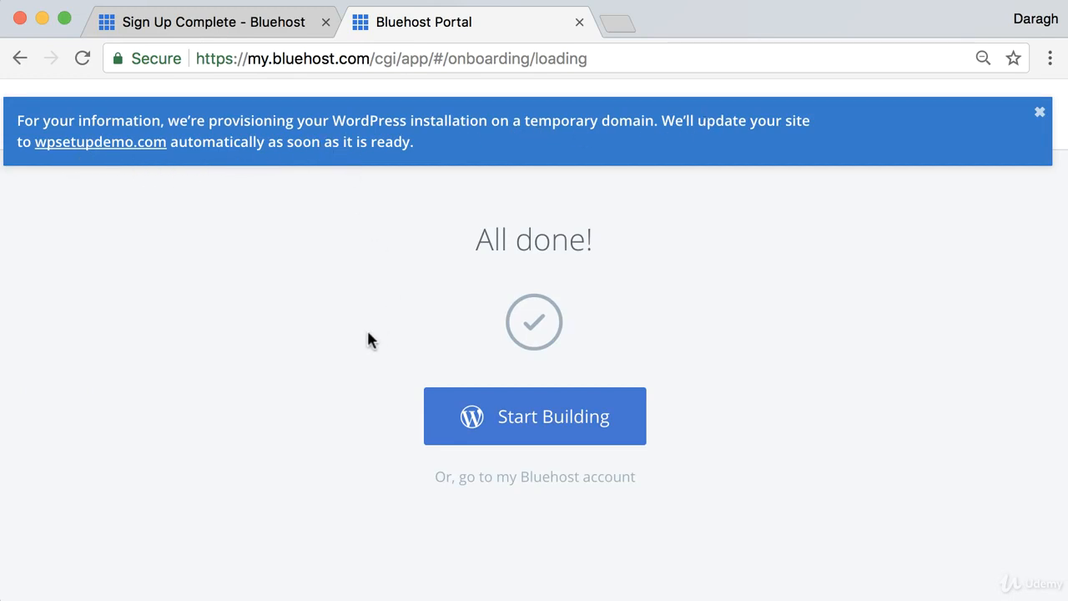
{"action": "left_click", "coordinate": [537, 417]}
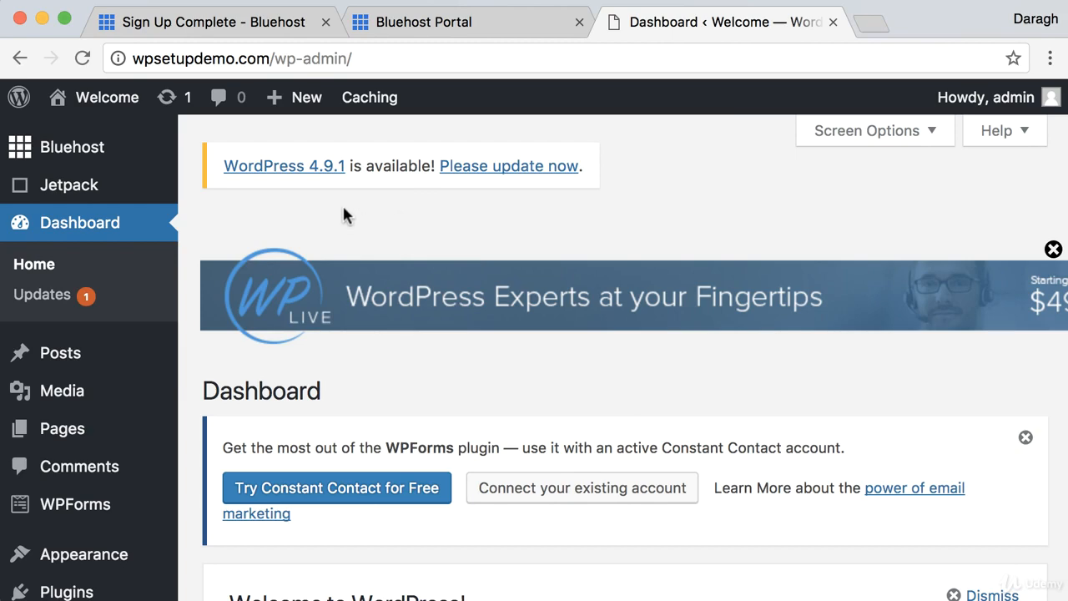
Visit the new site in a separate browser tab, examine its home page, and return to the WordPress dashboard
{"action": "mouse_move", "coordinate": [105, 100]}
{"action": "right_click", "coordinate": [96, 136]}
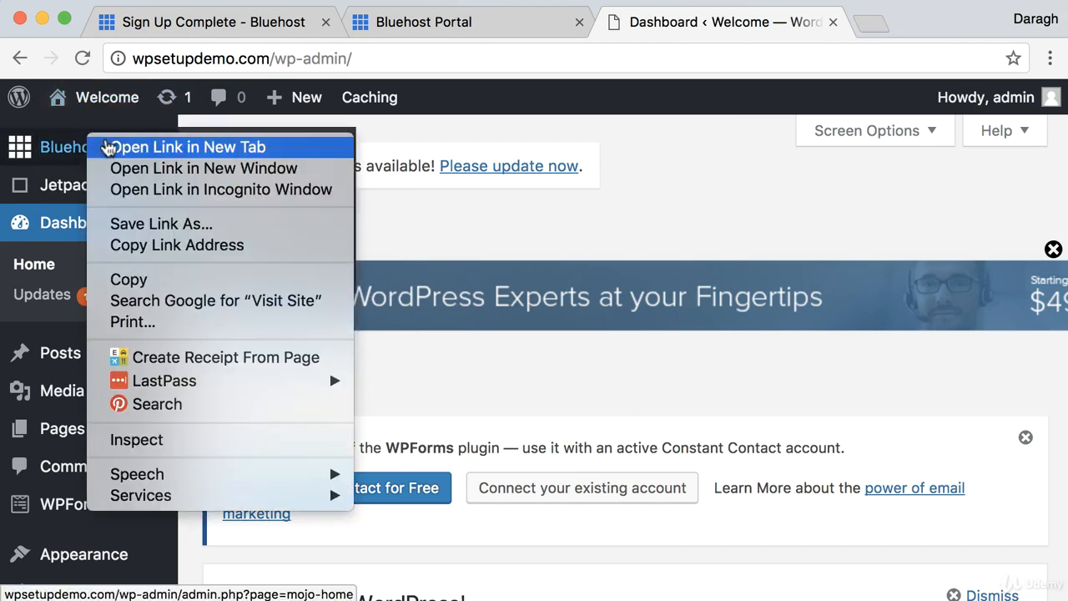
{"action": "left_click", "coordinate": [109, 148]}
{"action": "left_click", "coordinate": [854, 25]}
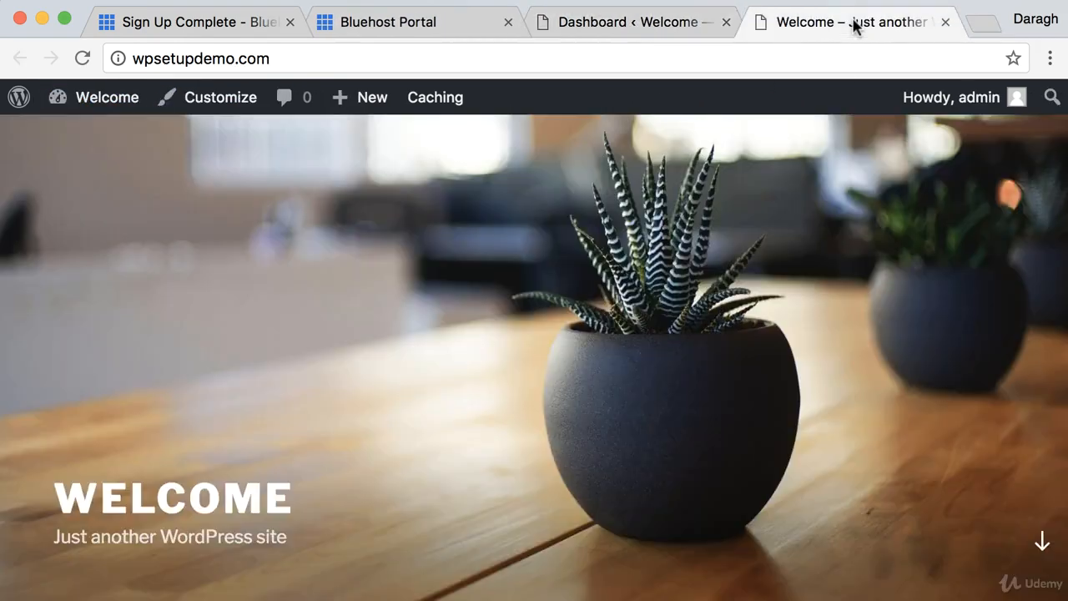
{"action": "scroll", "coordinate": [642, 225], "scroll_direction": "down", "scroll_amount": 3}
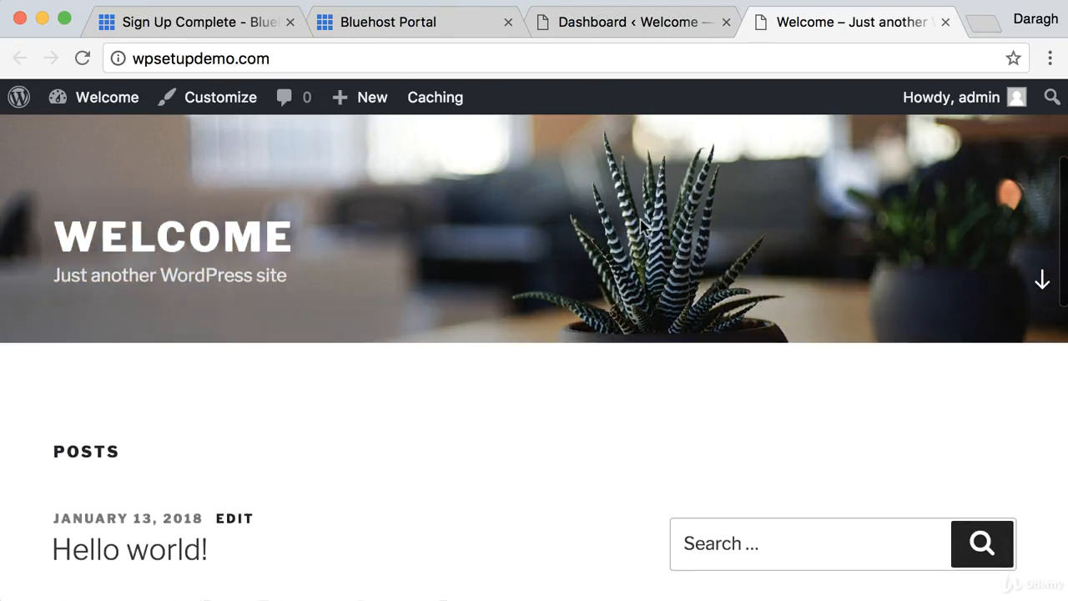
{"action": "scroll", "coordinate": [641, 224], "scroll_direction": "down", "scroll_amount": 5}
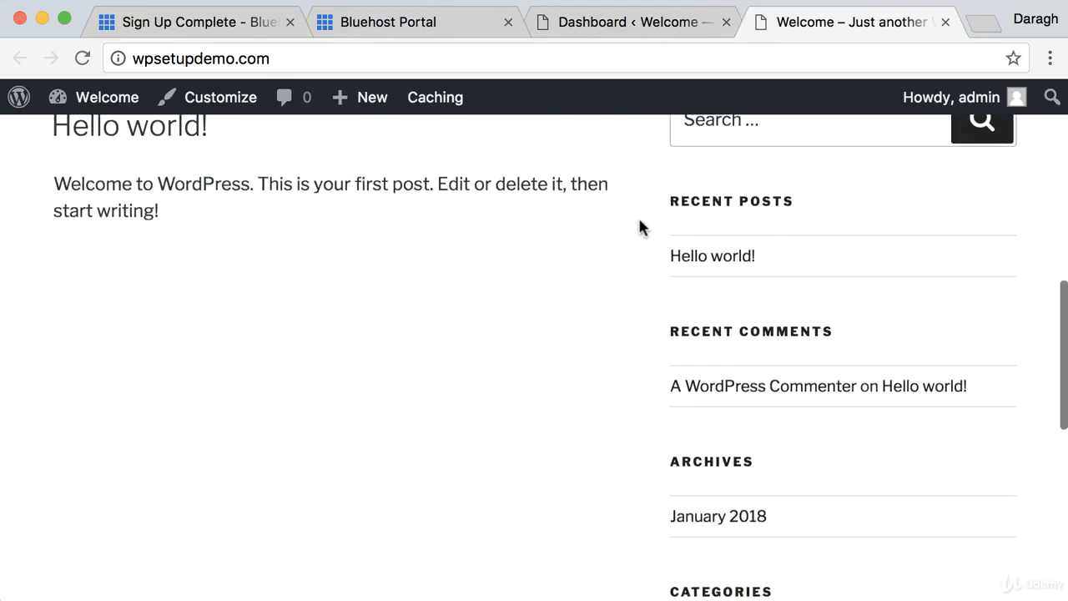
{"action": "scroll", "coordinate": [639, 227], "scroll_direction": "up", "scroll_amount": 1}
{"action": "scroll", "coordinate": [639, 227], "scroll_direction": "down", "scroll_amount": 2}
{"action": "scroll", "coordinate": [639, 227], "scroll_direction": "up", "scroll_amount": 2}
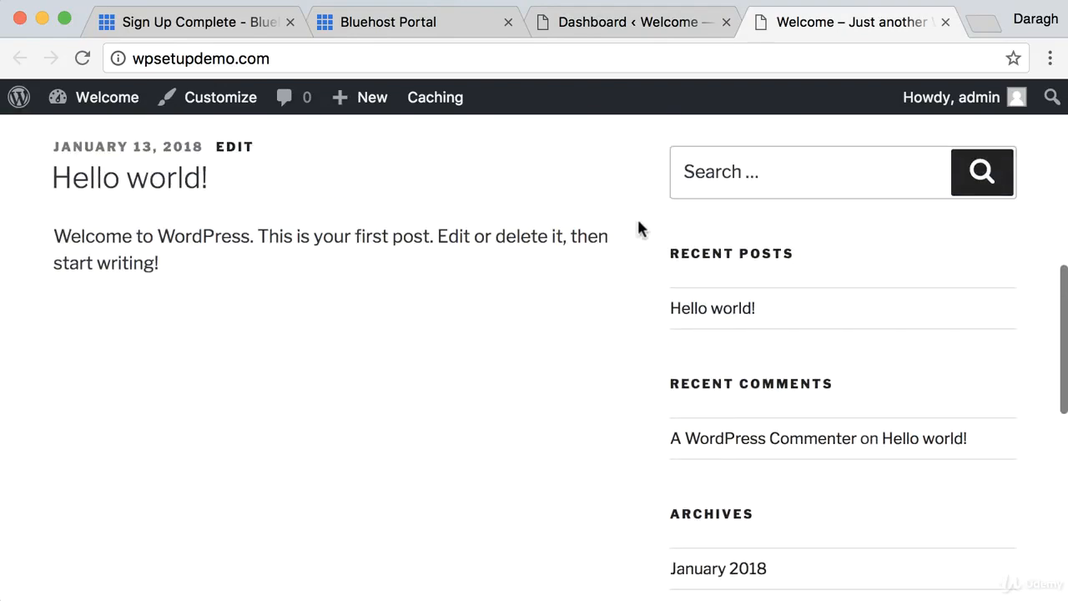
{"action": "scroll", "coordinate": [639, 227], "scroll_direction": "up", "scroll_amount": 4}
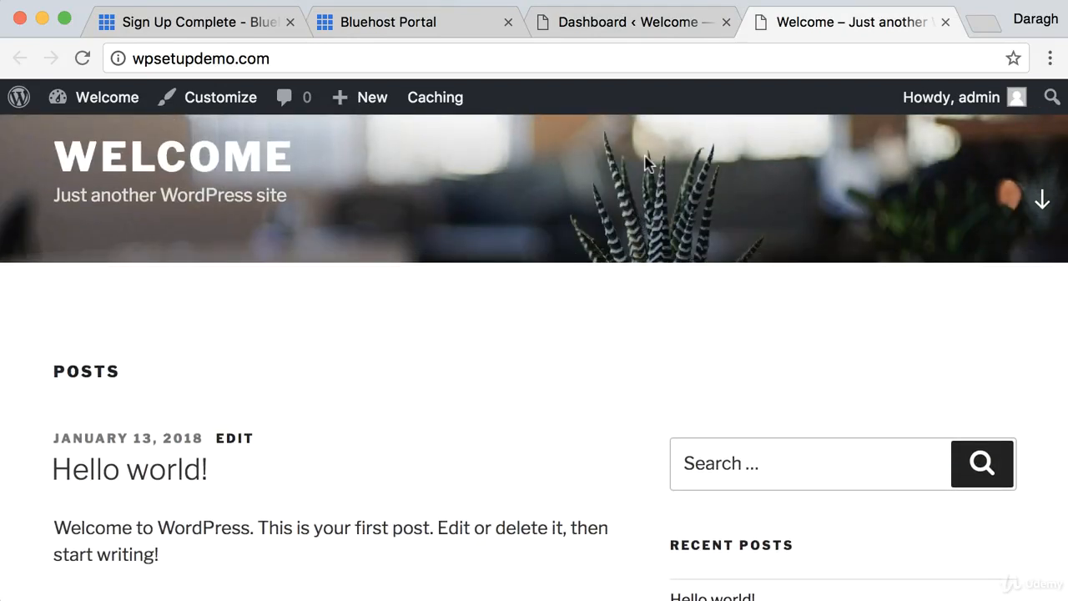
{"action": "left_click", "coordinate": [638, 23]}
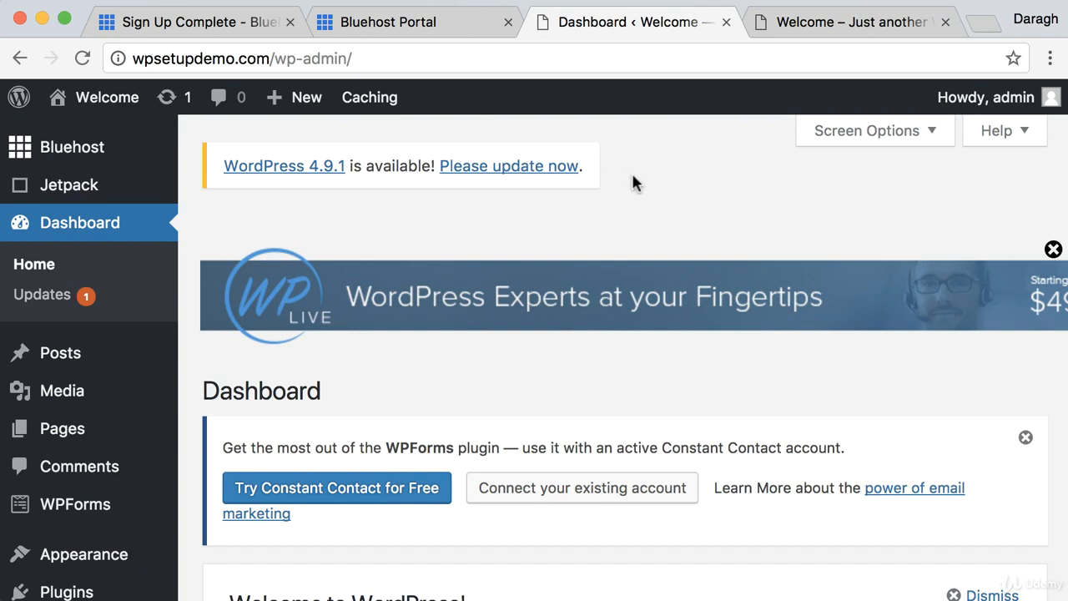